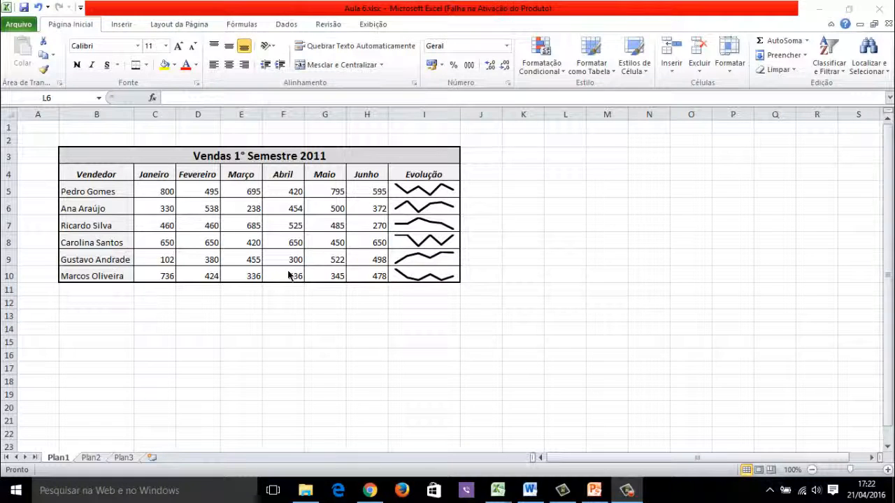
# Step: Add the column headings Máximo in J4 and Mínimo in K4, beside the Evolução heading
pyautogui.click(485, 175)
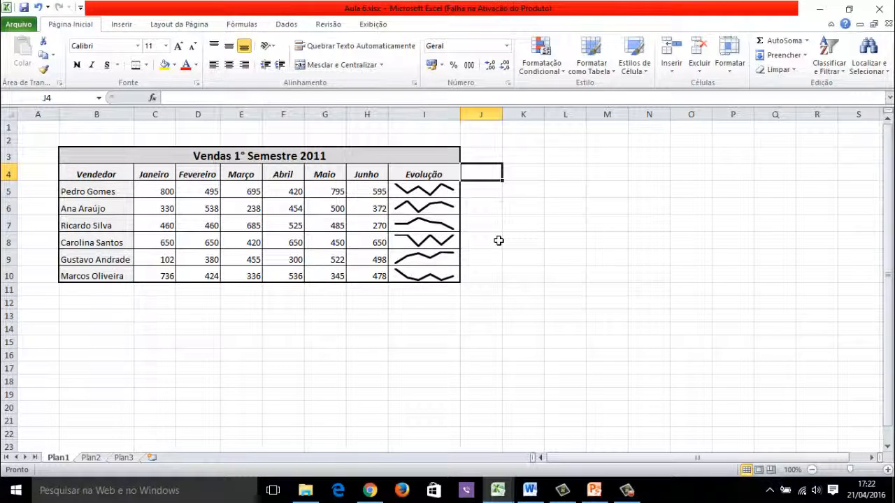
pyautogui.write('Máximo')
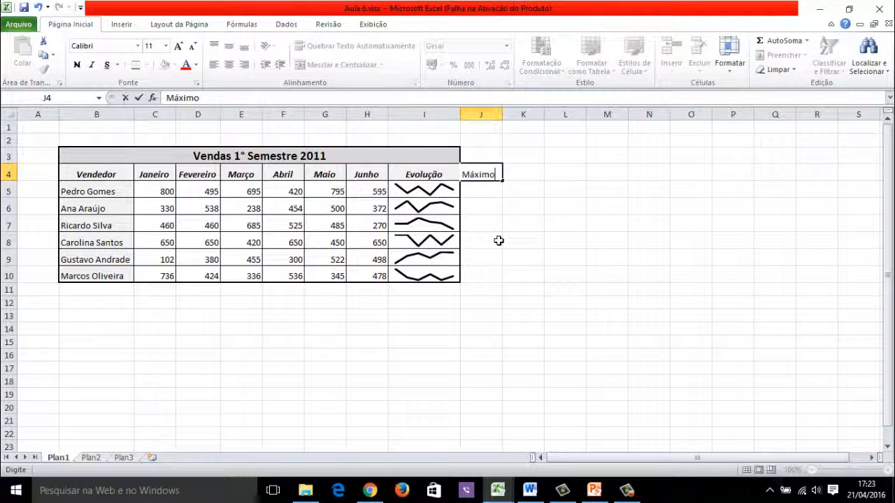
pyautogui.press('Tab')
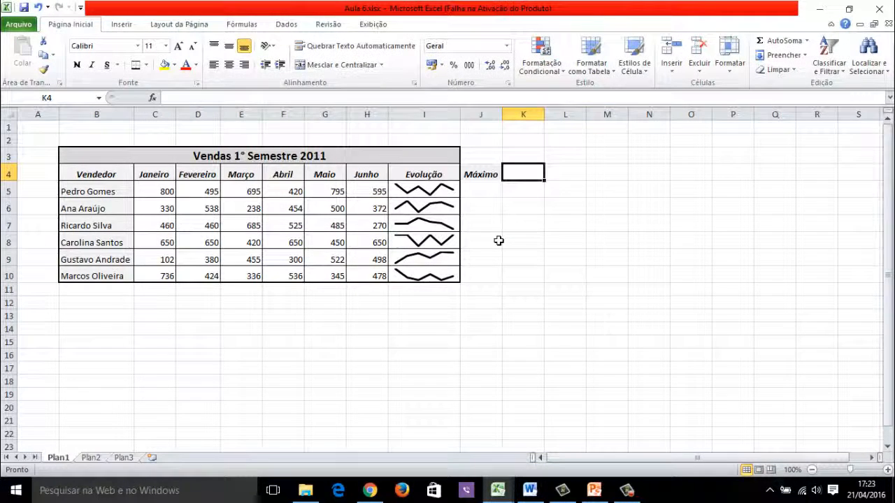
pyautogui.write('Mínimo')
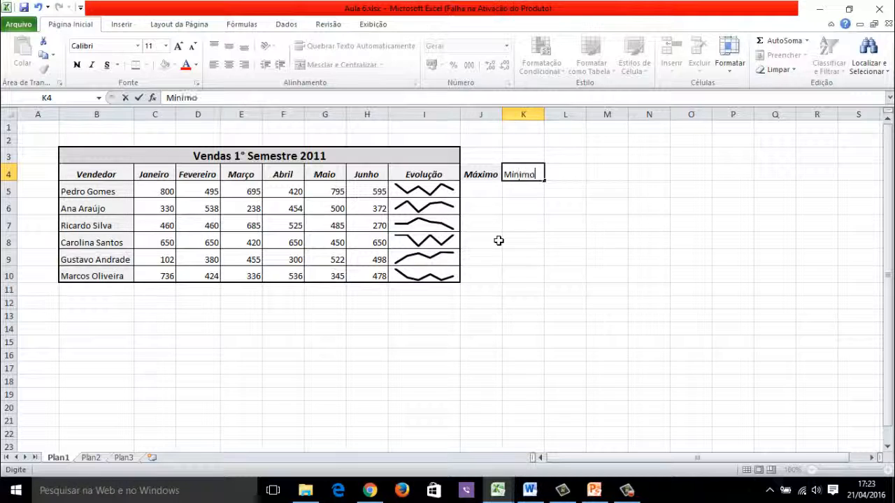
pyautogui.press('Return')
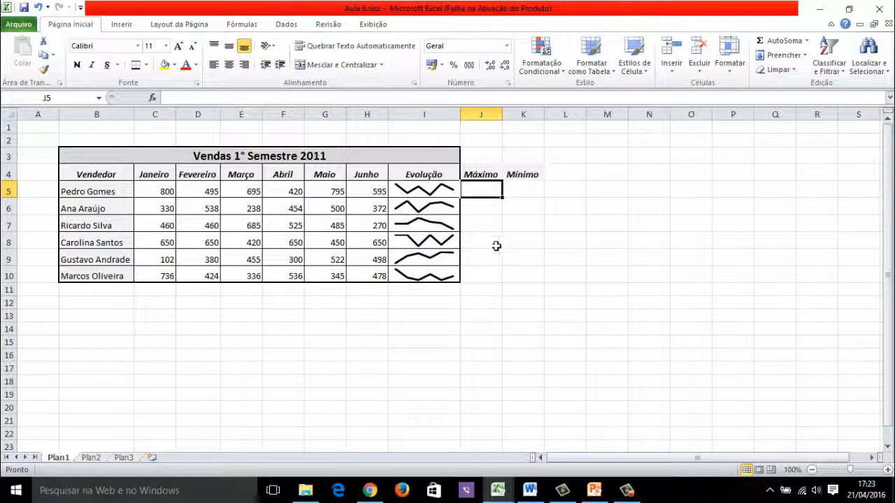
# Step: Add the row labels Máximo in B11 and Mínimo in B12, below the list of sellers
pyautogui.click(103, 293)
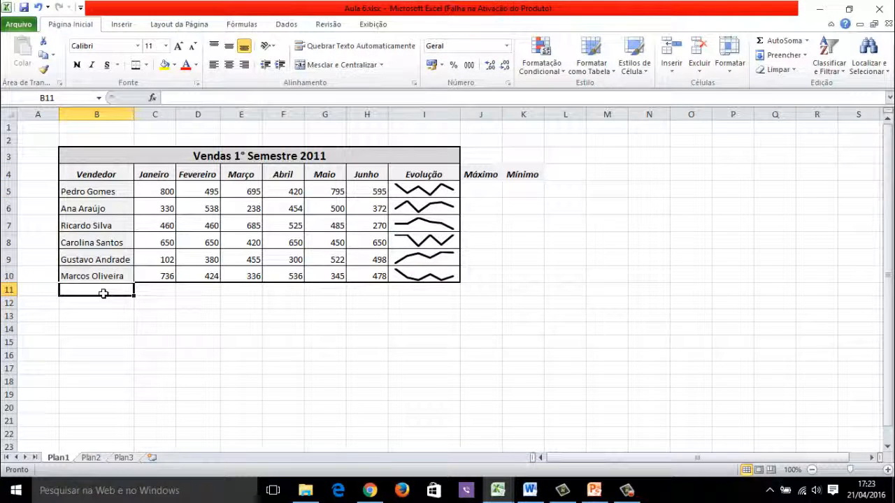
pyautogui.write('Máximo')
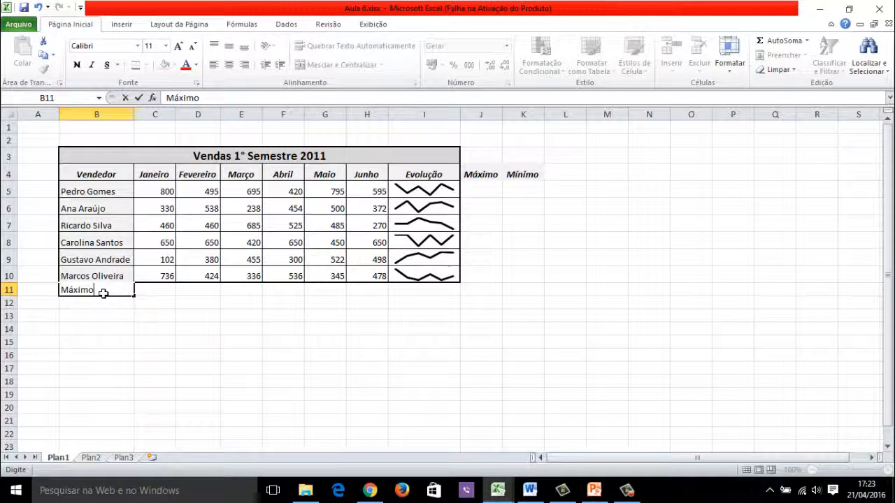
pyautogui.press('Return')
pyautogui.write('Mi')
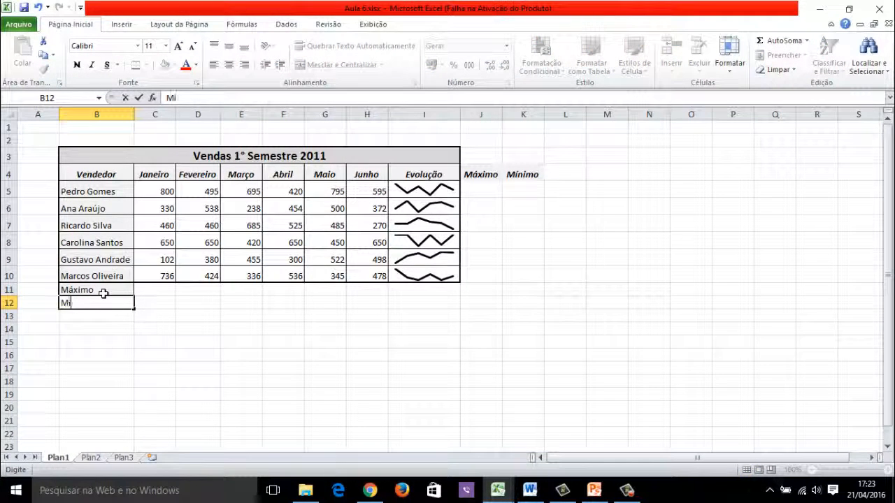
pyautogui.write('nimo')
pyautogui.press('Return')
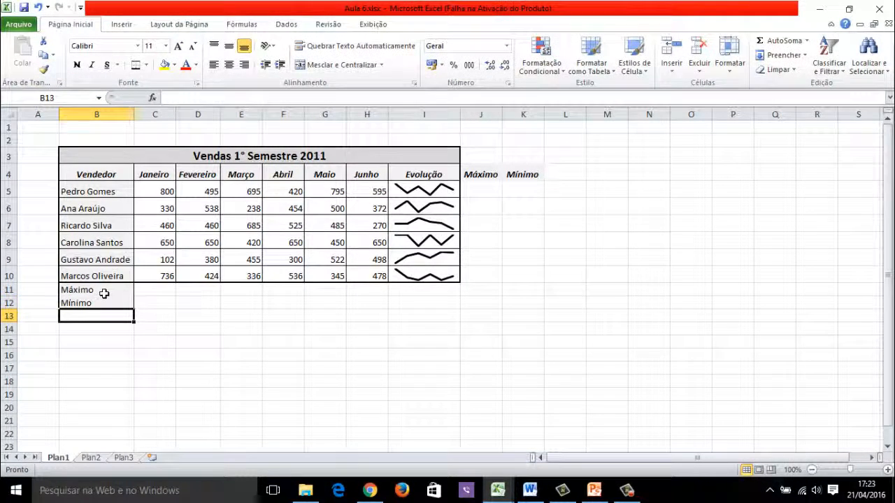
pyautogui.click(172, 357)
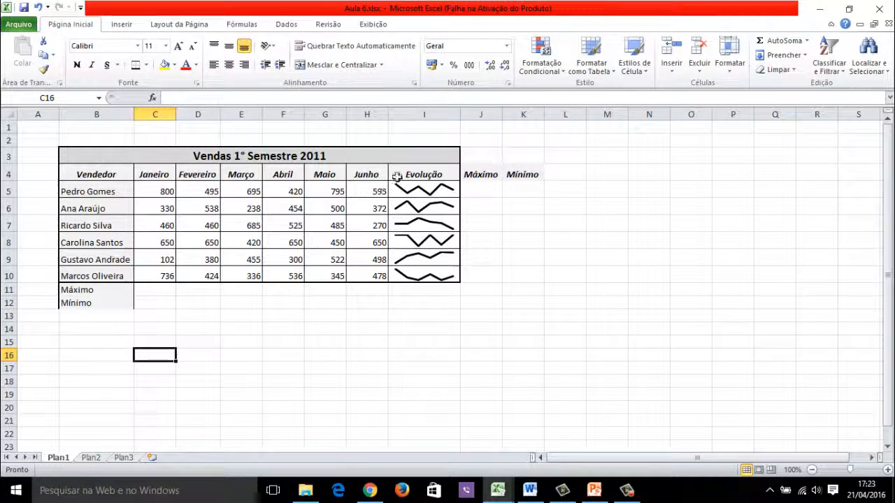
# Step: Enter =MÁXIMO(C5:H5) in J5 to get the first seller's highest monthly sales
pyautogui.click(486, 191)
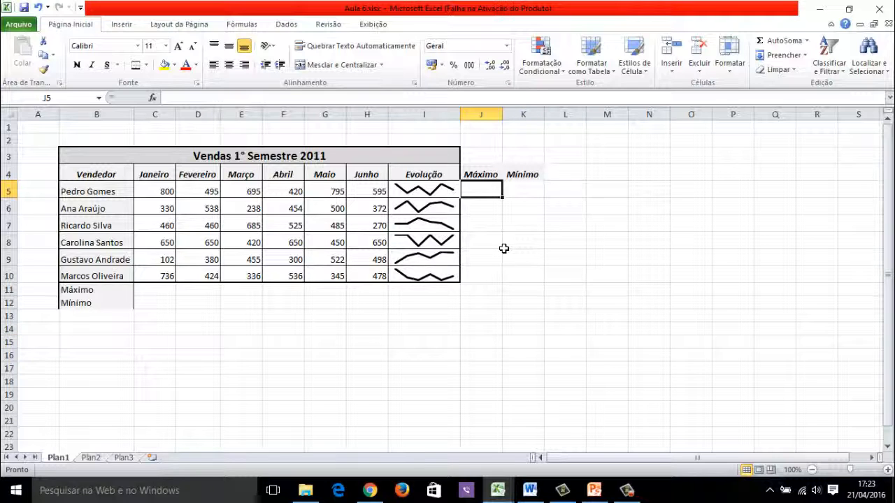
pyautogui.write('=')
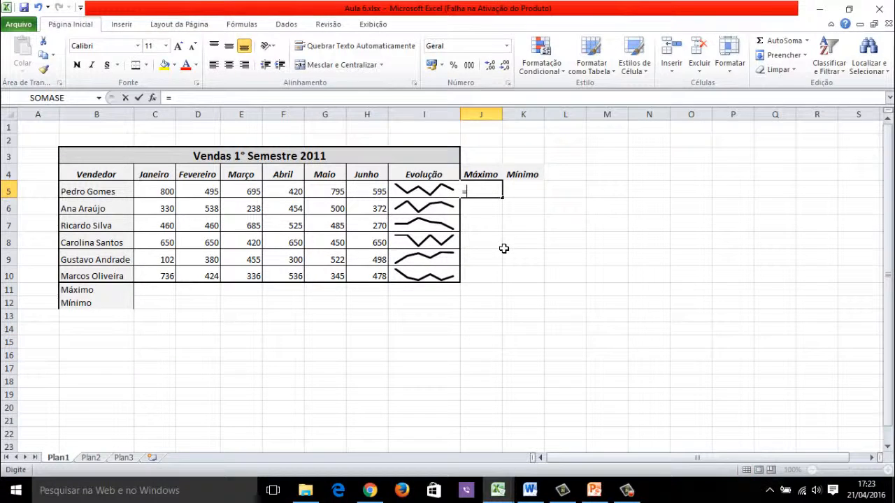
pyautogui.write('má')
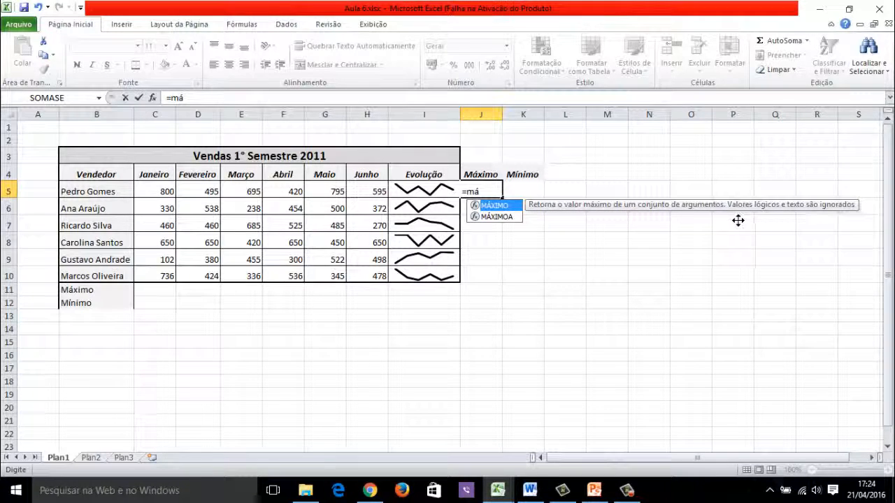
pyautogui.doubleClick(492, 208)
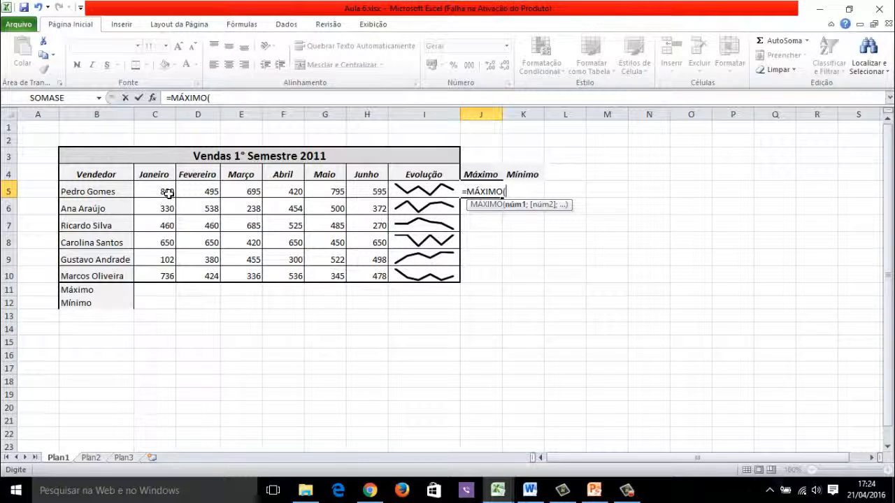
pyautogui.moveTo(167, 193); pyautogui.dragTo(381, 196)
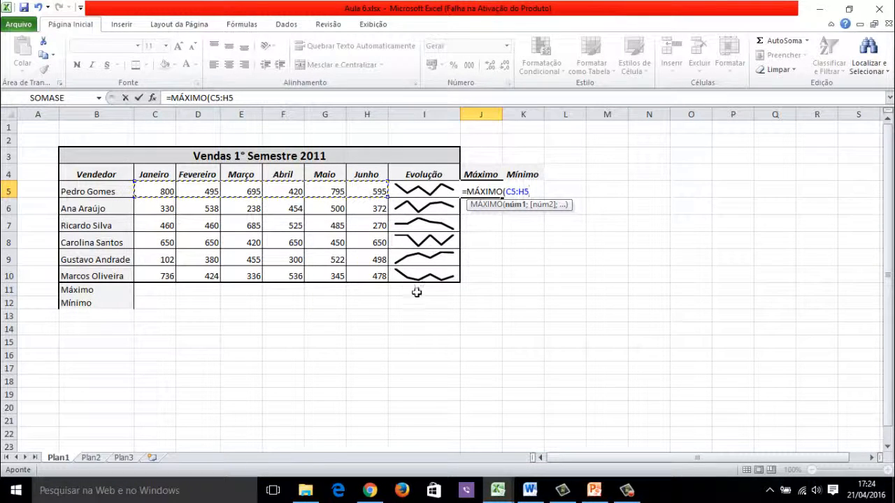
pyautogui.press('Return')
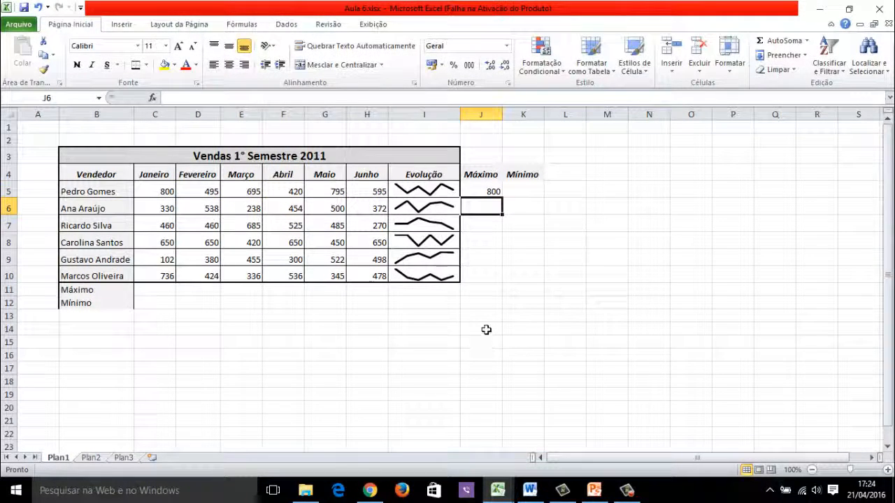
# Step: Fill the MÁXIMO formula from J5 down to J10 for the remaining sellers
pyautogui.click(501, 197)
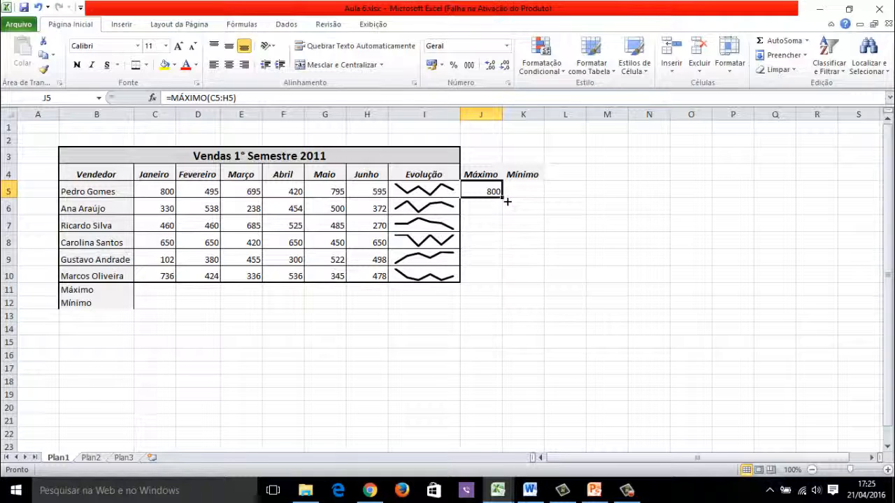
pyautogui.moveTo(505, 202); pyautogui.dragTo(510, 283)
pyautogui.click(657, 251)
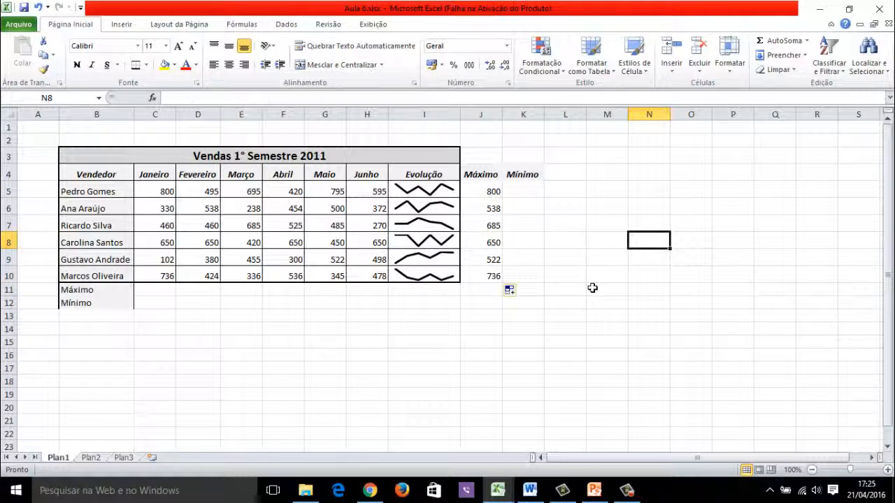
# Step: Enter =MÍNIMO(C5:H5) in K5 to get the first seller's lowest monthly sales
pyautogui.click(538, 195)
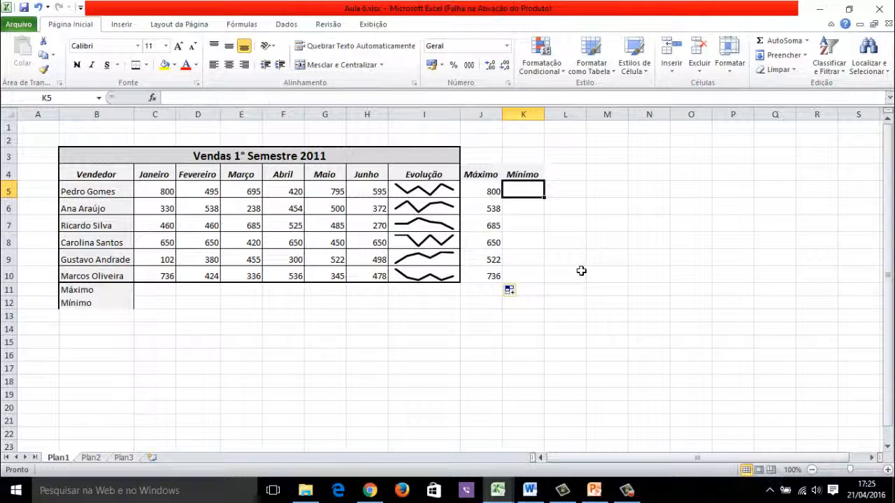
pyautogui.write('=')
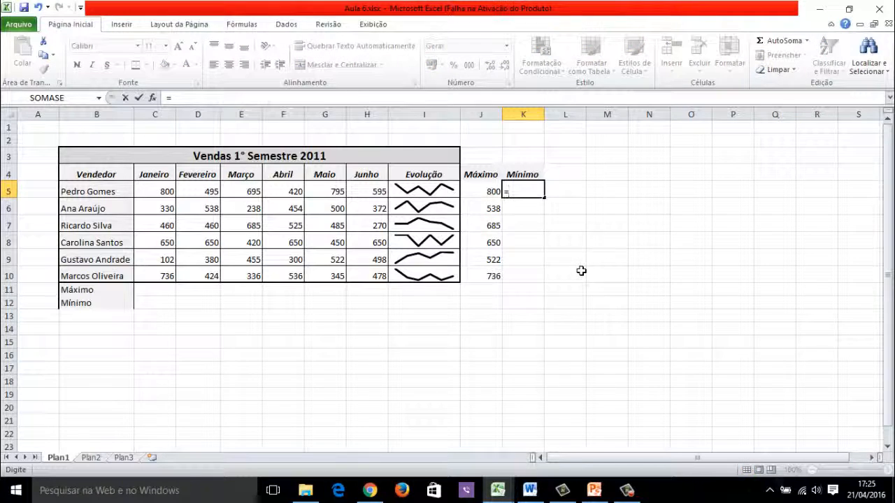
pyautogui.write('mí')
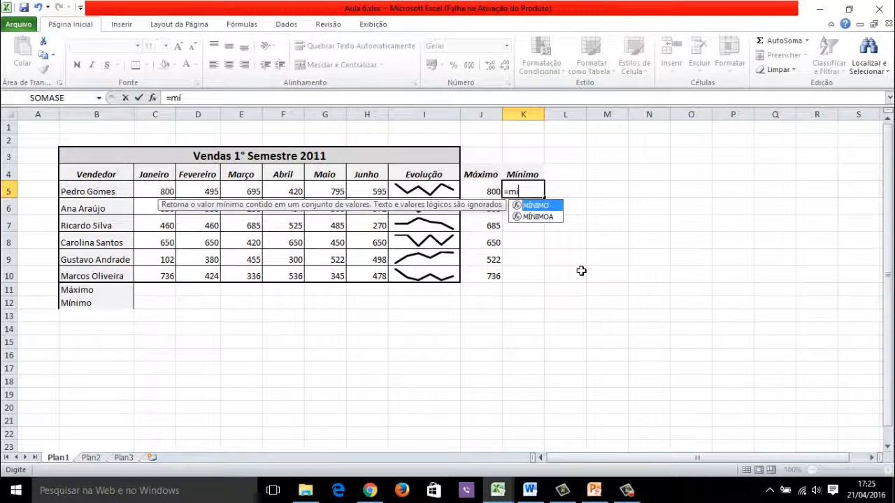
pyautogui.doubleClick(542, 205)
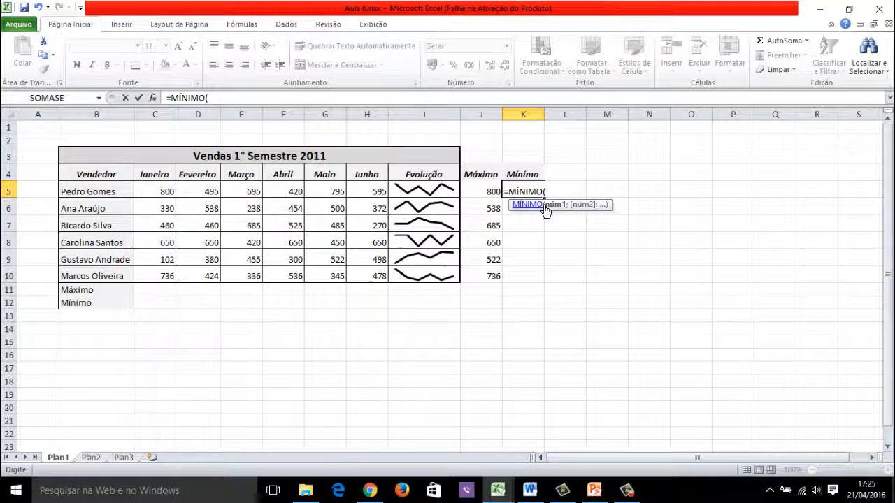
pyautogui.moveTo(163, 192); pyautogui.dragTo(371, 200)
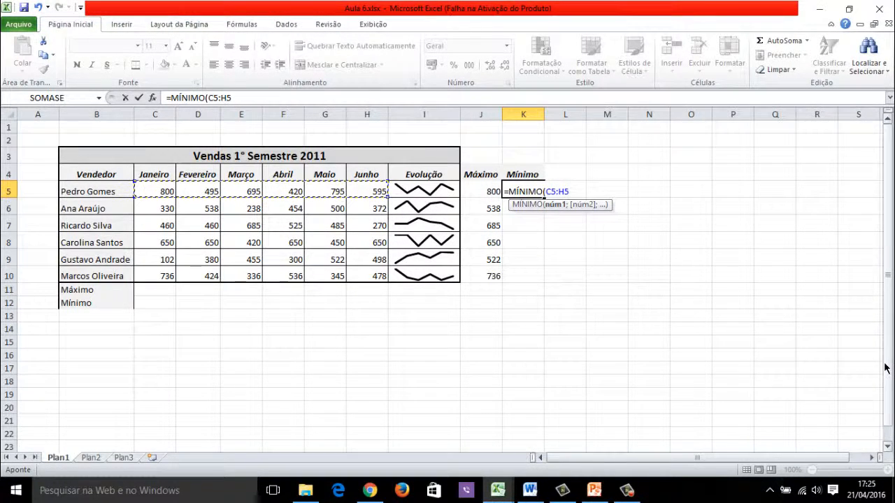
pyautogui.press('Return')
# Step: Fill the MÍNIMO formula from K5 down to K10 for the remaining sellers
pyautogui.click(535, 190)
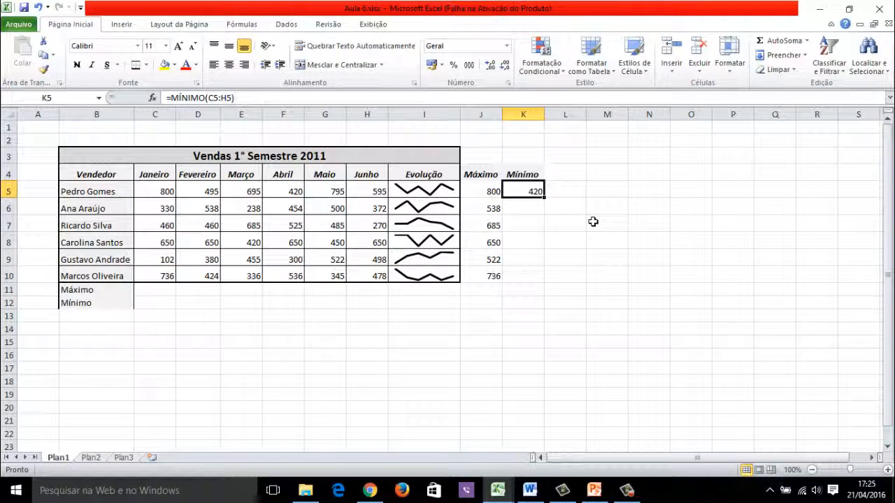
pyautogui.moveTo(547, 200); pyautogui.dragTo(550, 281)
pyautogui.click(609, 259)
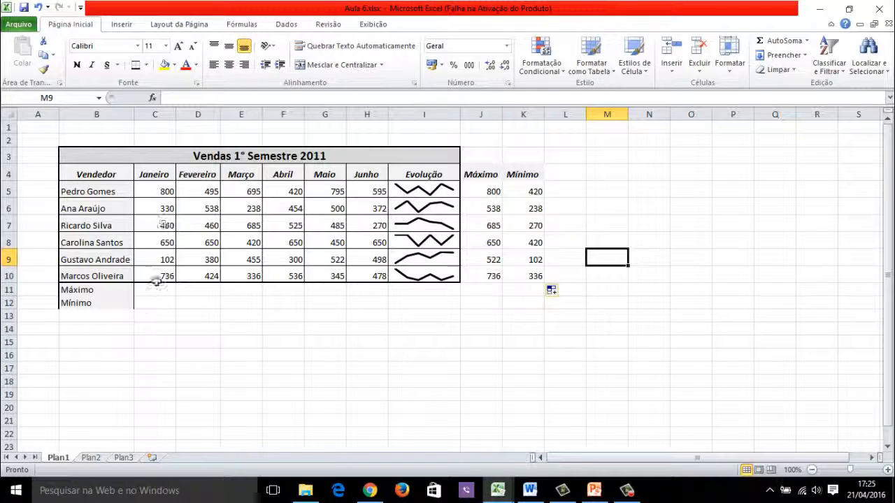
# Step: Enter =MÁXIMO(C5:C10) in C11 to get the highest sales value for Janeiro
pyautogui.click(118, 295)
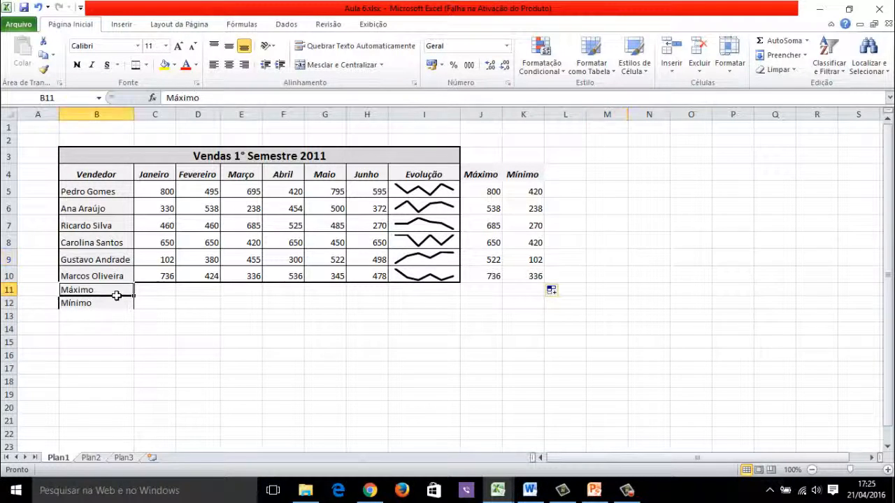
pyautogui.click(153, 294)
pyautogui.write('=má')
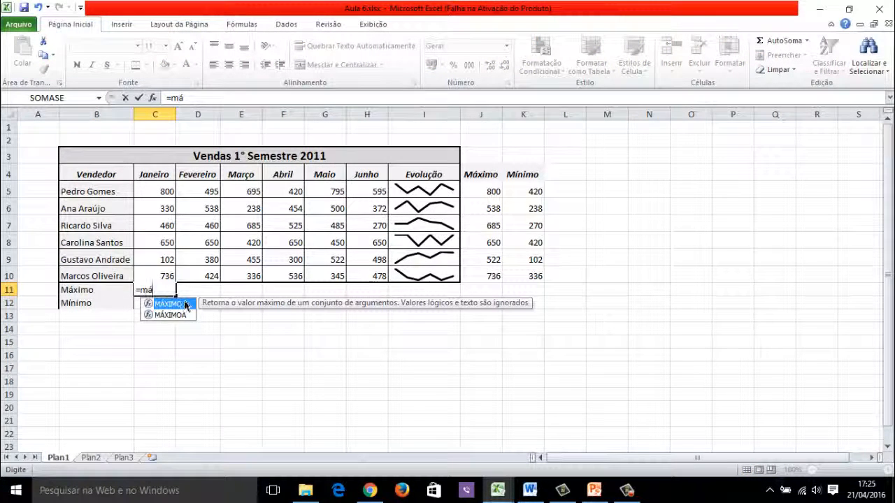
pyautogui.doubleClick(181, 303)
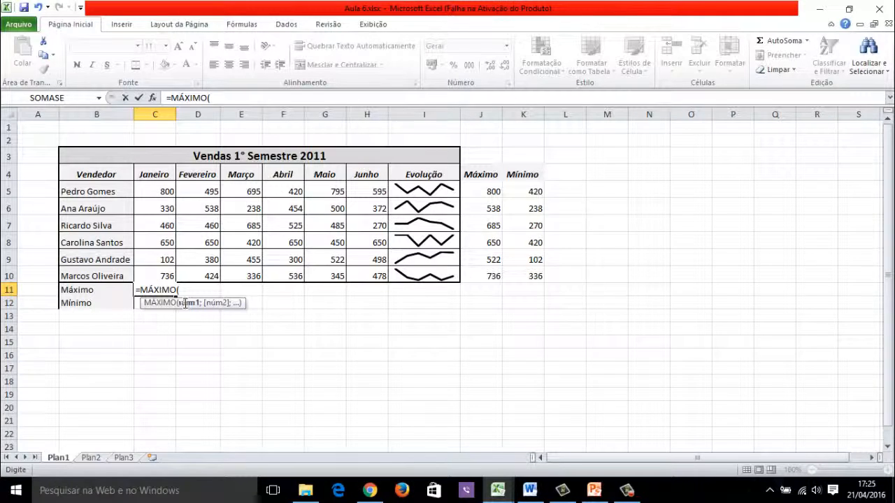
pyautogui.moveTo(168, 193); pyautogui.dragTo(170, 275)
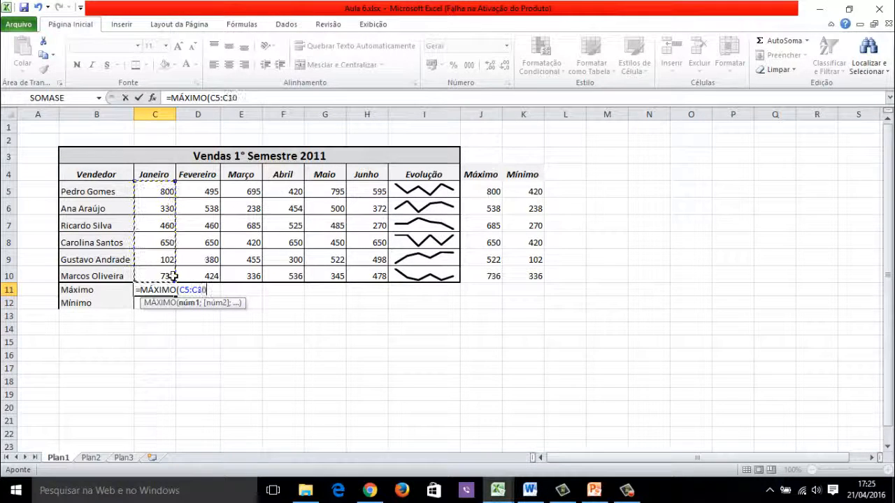
pyautogui.press('Return')
pyautogui.click(248, 384)
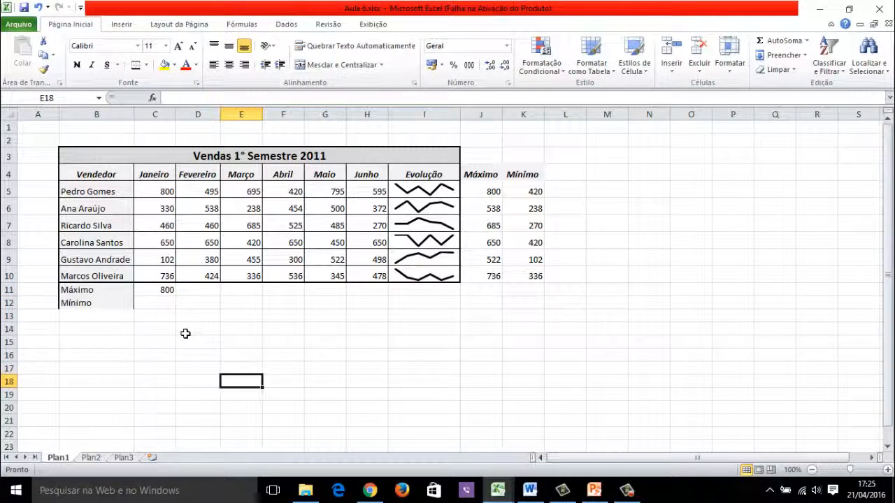
# Step: Fill the MÁXIMO formula from C11 across to H11 for the months through Junho
pyautogui.click(157, 292)
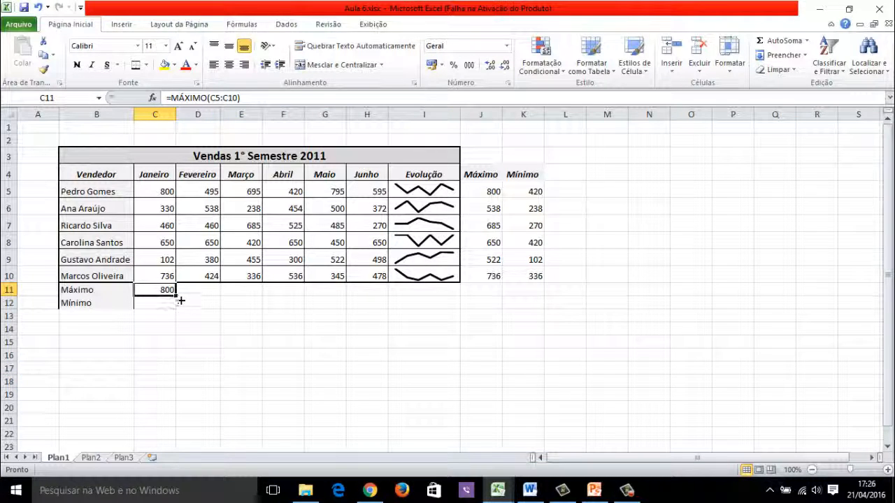
pyautogui.moveTo(180, 301); pyautogui.dragTo(380, 296)
pyautogui.click(325, 357)
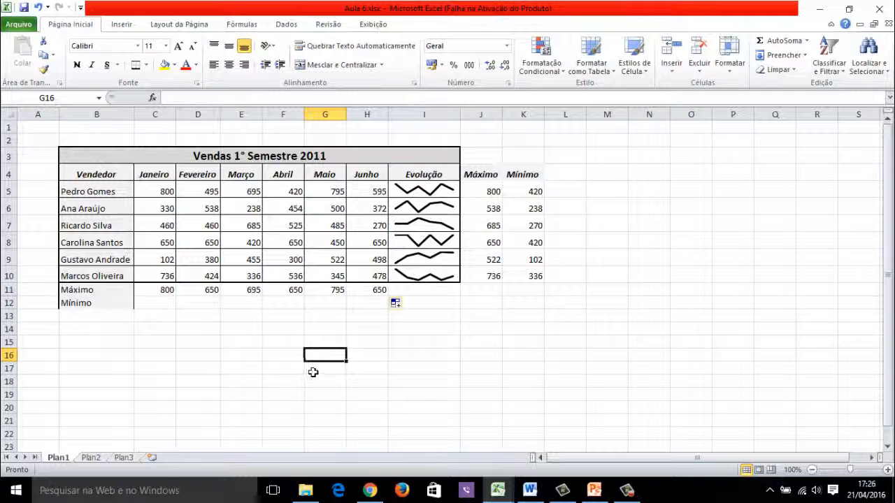
# Step: Enter =MÍNIMO(C5:C10) in C12 to get the lowest sales value for Janeiro
pyautogui.click(156, 303)
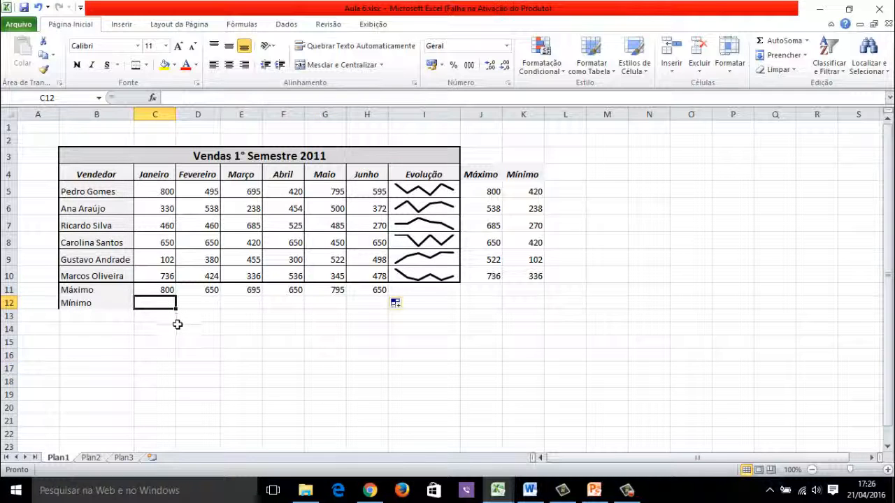
pyautogui.write('=mí')
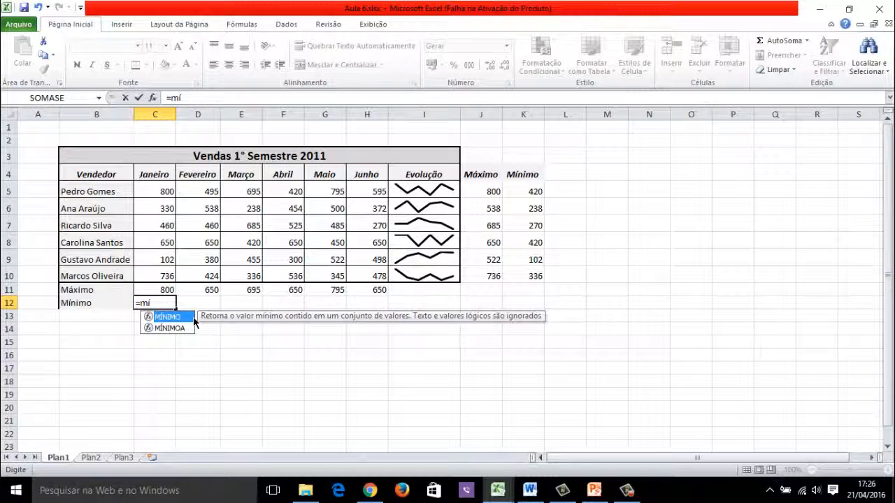
pyautogui.doubleClick(169, 318)
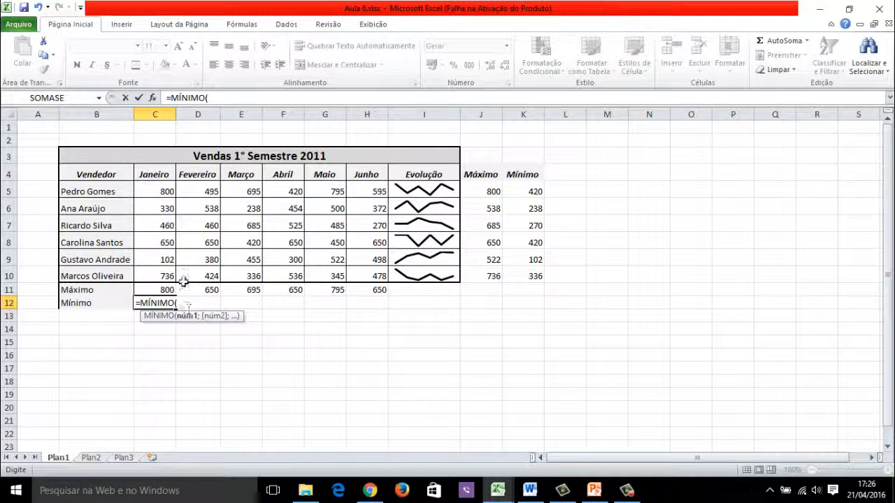
pyautogui.moveTo(169, 194); pyautogui.dragTo(168, 276)
pyautogui.press('Return')
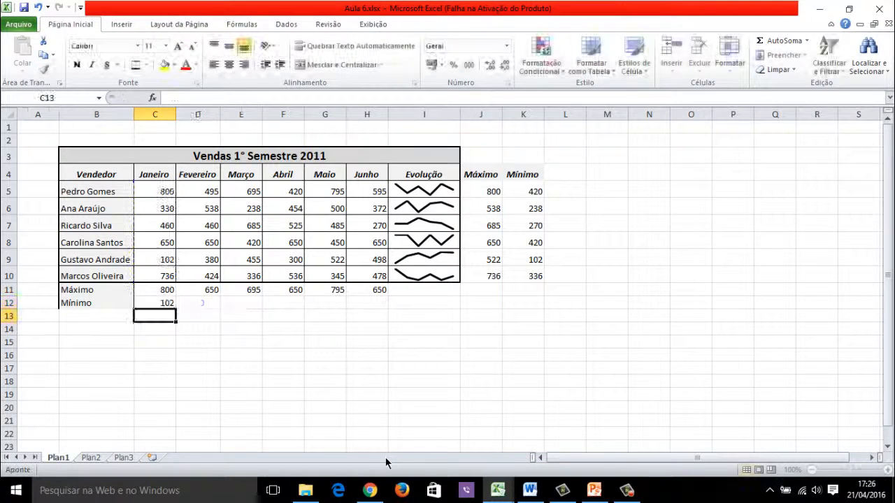
# Step: Fill the MÍNIMO formula from C12 across to H12 for the months through Junho
pyautogui.click(152, 303)
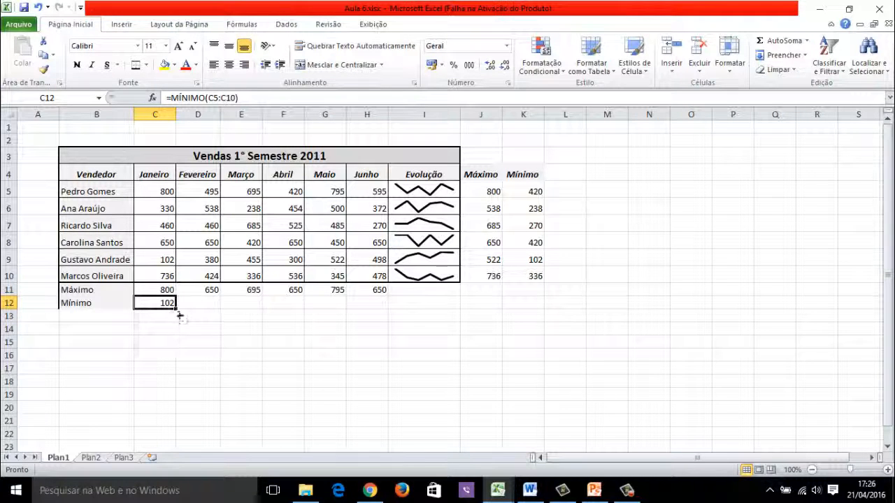
pyautogui.moveTo(180, 314); pyautogui.dragTo(386, 312)
pyautogui.click(377, 333)
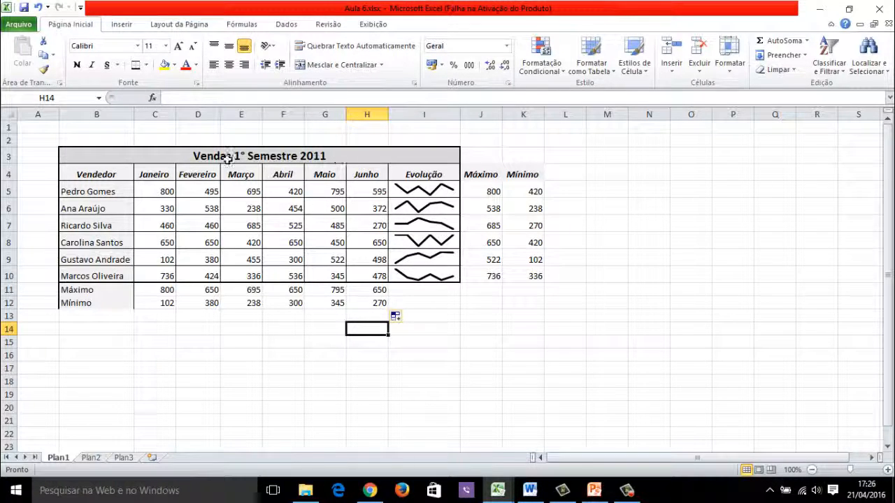
# Step: Merge and center the Vendas 1° Semestre 2011 title across B3:K3 to span the Máximo and Mínimo columns
pyautogui.moveTo(233, 158)
pyautogui.mouseDown()
pyautogui.moveTo(277, 166)
pyautogui.moveTo(494, 149)
pyautogui.moveTo(535, 158)
pyautogui.mouseUp()
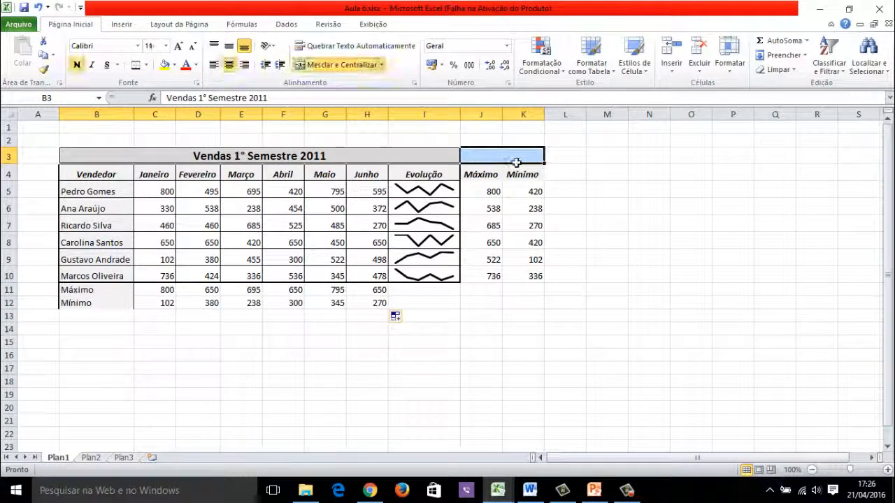
pyautogui.click(342, 66)
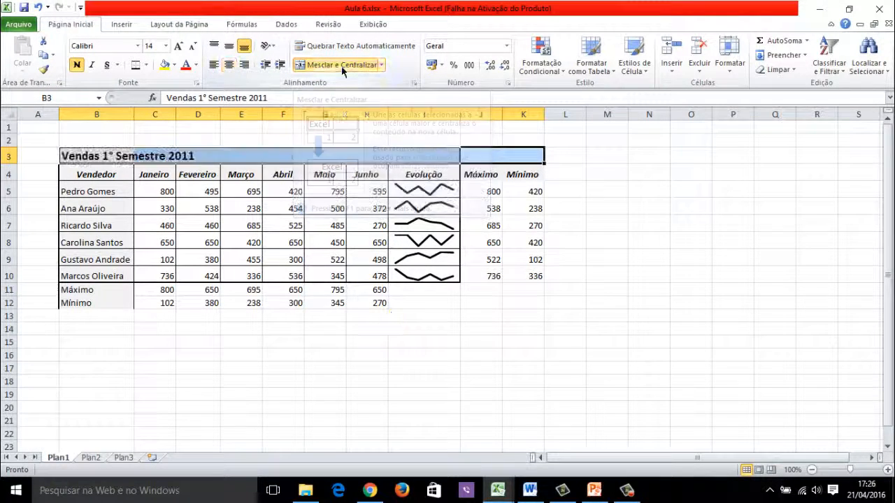
pyautogui.click(571, 410)
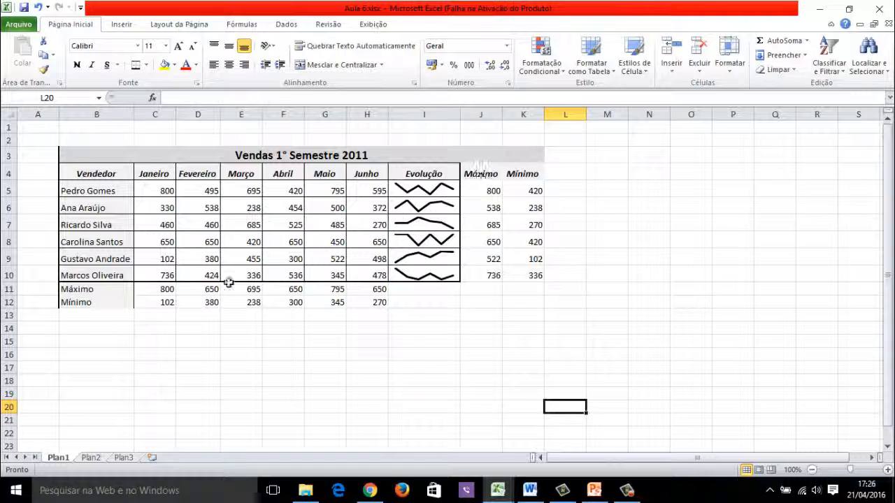
# Step: Format the Máximo and Mínimo row labels in B11:B12 as bold, italic and centered, like the month headers
pyautogui.click(84, 292)
pyautogui.moveTo(89, 299); pyautogui.dragTo(90, 303)
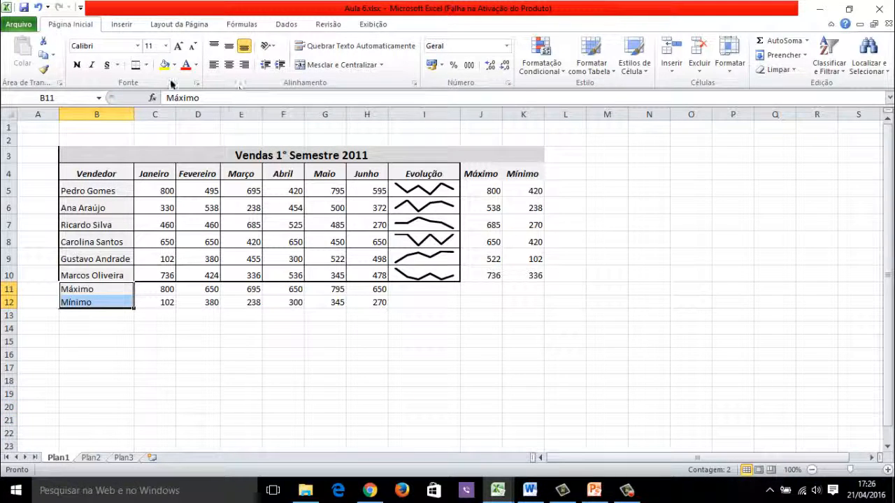
pyautogui.click(253, 177)
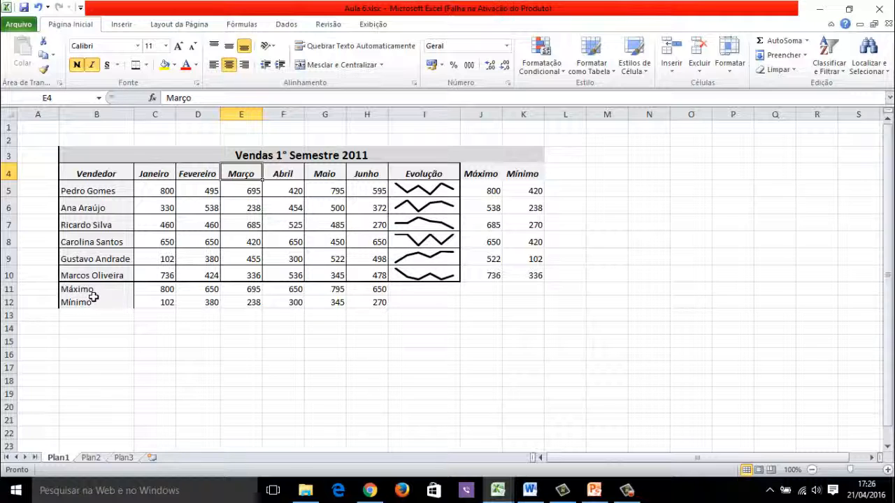
pyautogui.moveTo(87, 290); pyautogui.dragTo(93, 302)
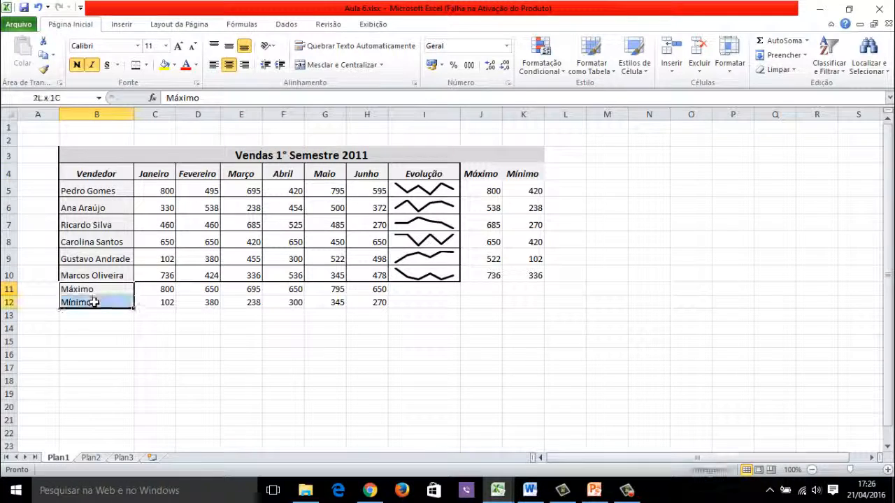
pyautogui.click(77, 65)
pyautogui.click(92, 65)
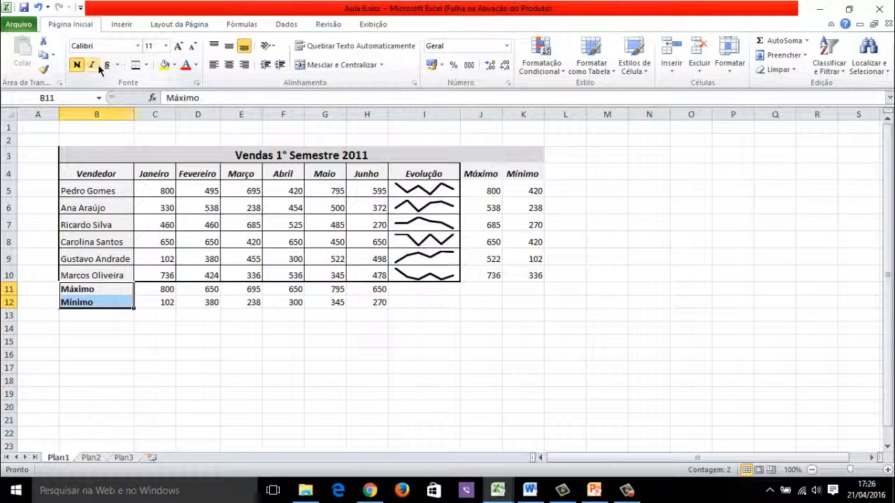
pyautogui.click(162, 172)
pyautogui.moveTo(115, 289); pyautogui.dragTo(116, 304)
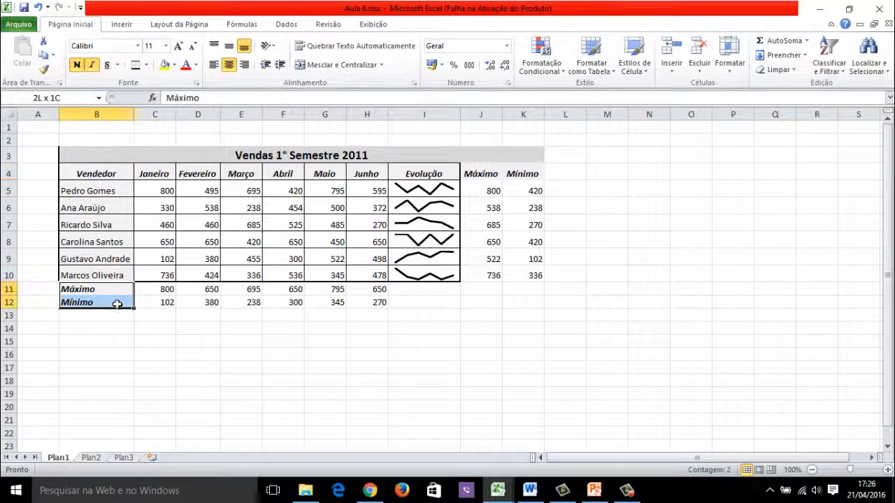
pyautogui.click(228, 65)
pyautogui.click(255, 342)
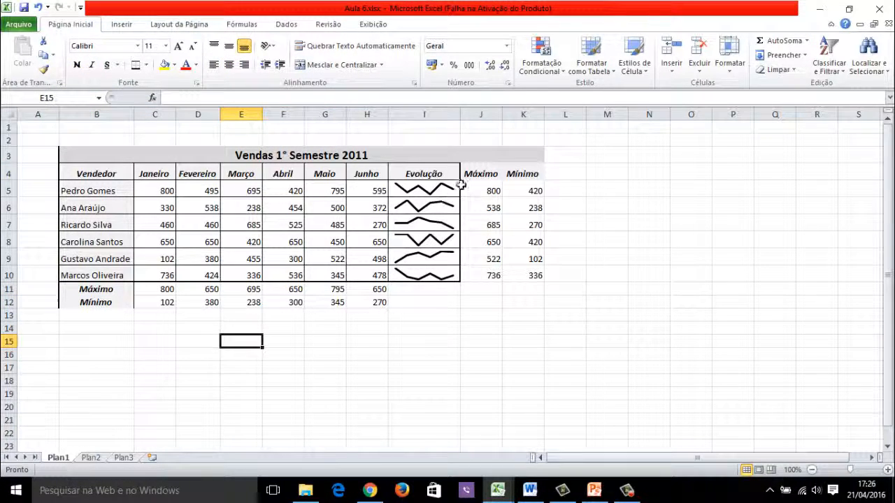
# Step: Apply borders to all cells of the table B3:K12 and add a thick box border around it
pyautogui.moveTo(77, 157); pyautogui.dragTo(440, 303)
pyautogui.click(146, 65)
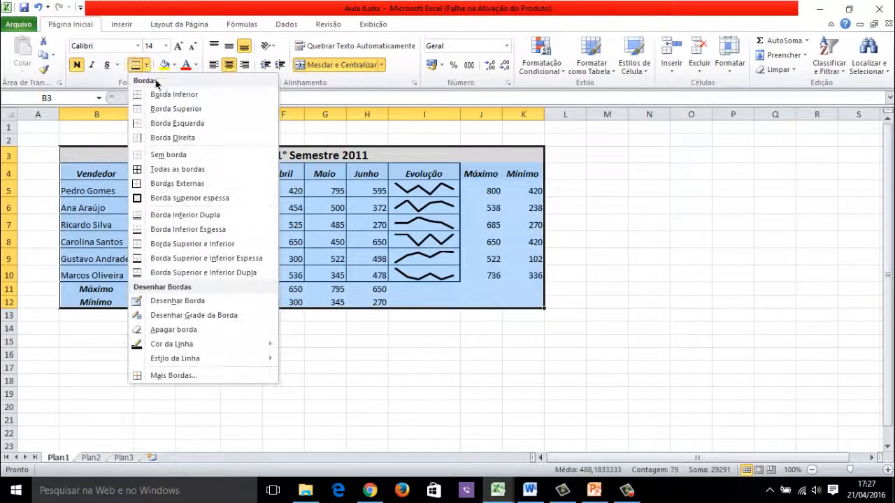
pyautogui.click(185, 174)
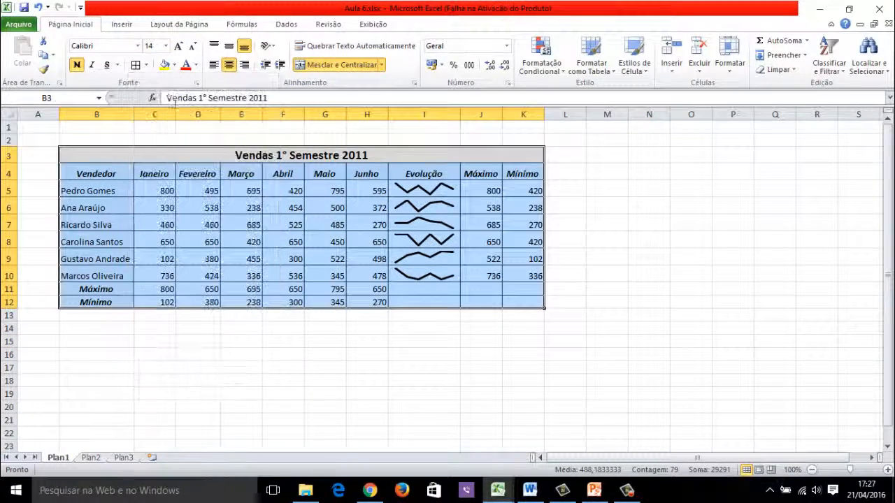
pyautogui.click(146, 65)
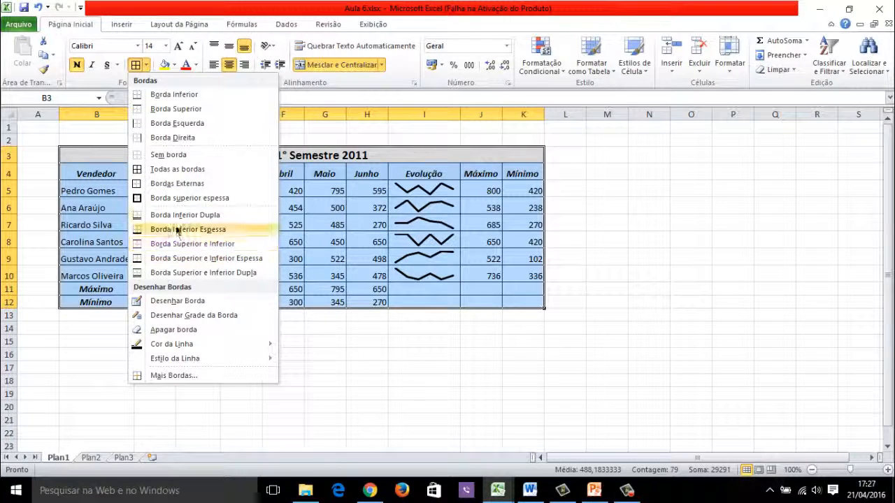
pyautogui.click(178, 198)
pyautogui.click(724, 356)
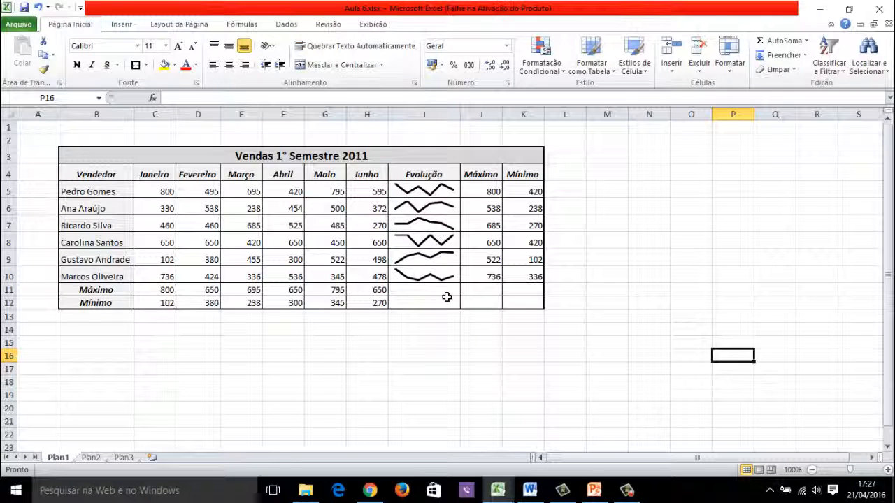
# Step: Remove all borders from the empty cells I11:K12
pyautogui.moveTo(446, 296); pyautogui.dragTo(518, 309)
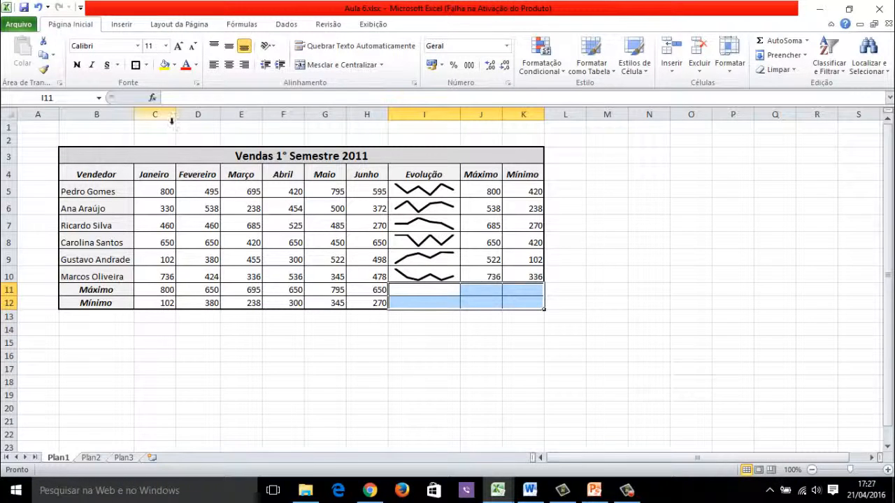
pyautogui.click(146, 66)
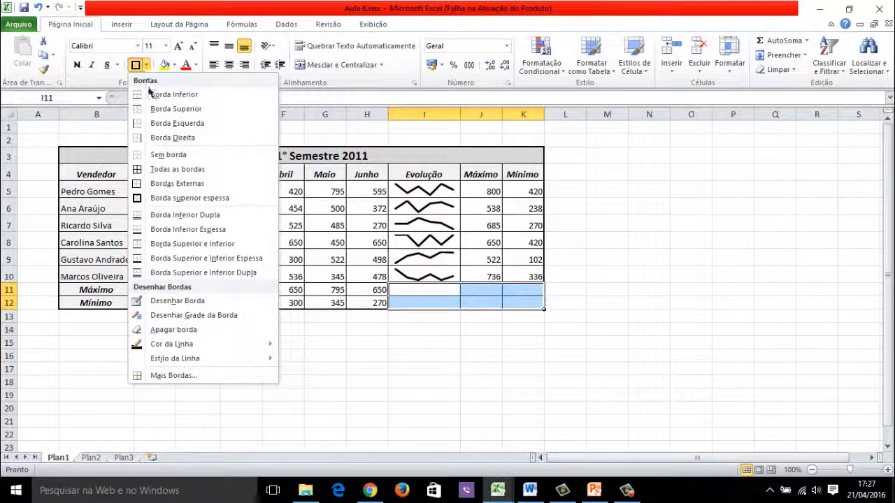
pyautogui.click(175, 151)
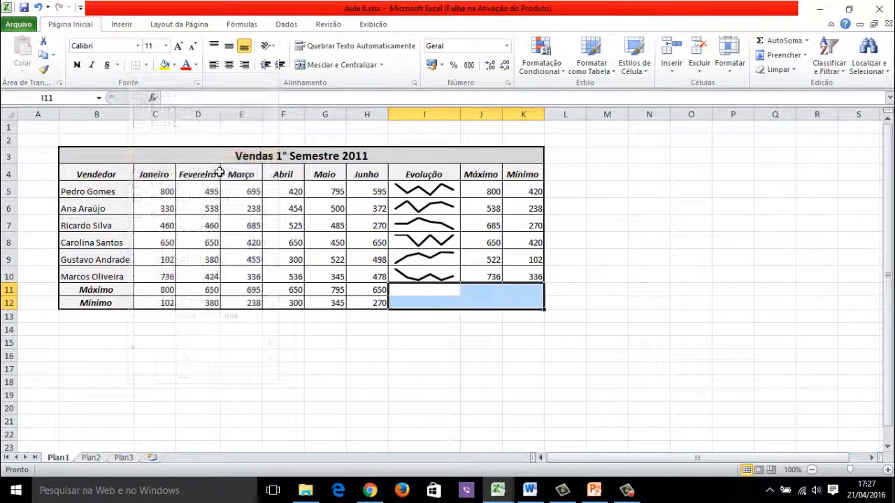
# Step: Apply a thick solid line to the left and top borders of the empty range I11:K12
pyautogui.click(147, 67)
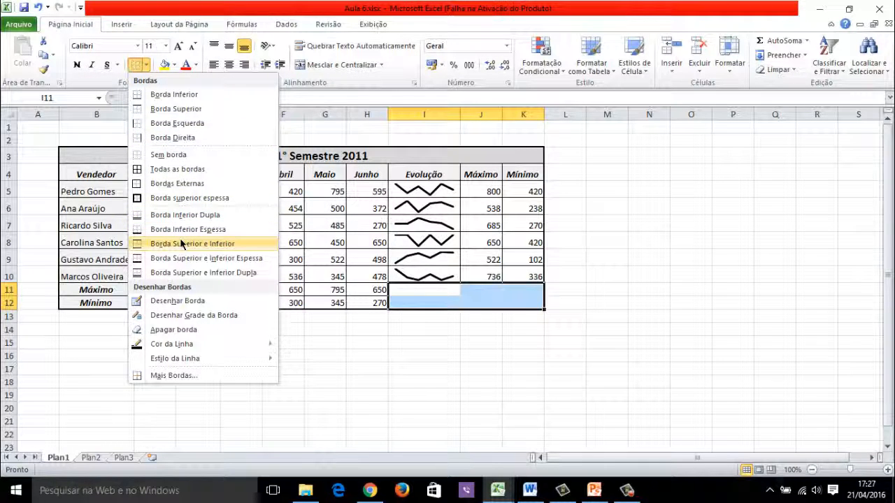
pyautogui.click(186, 378)
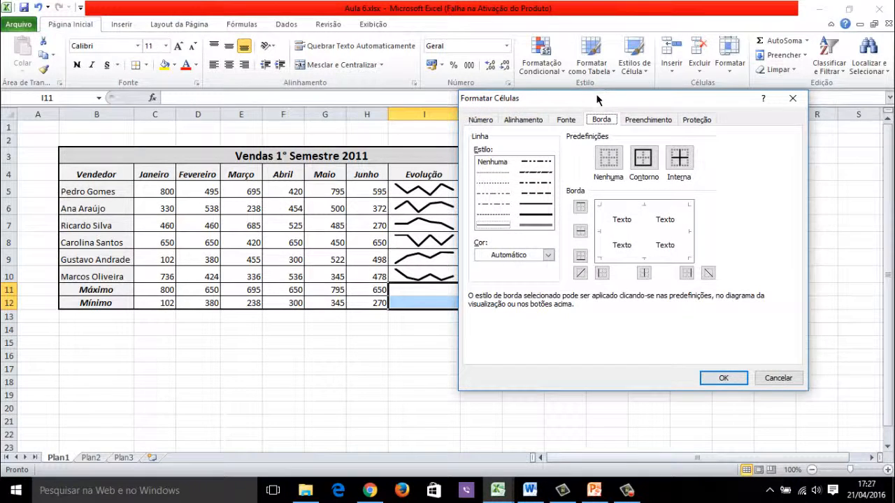
pyautogui.moveTo(598, 100); pyautogui.dragTo(675, 97)
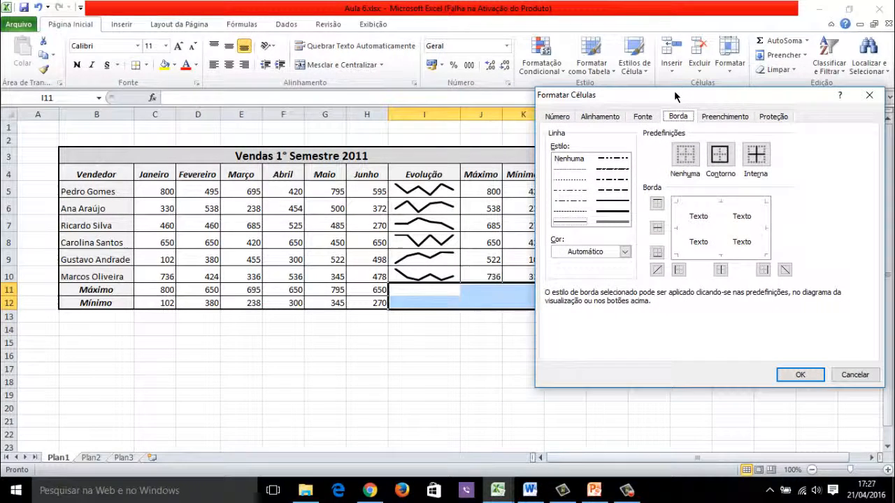
pyautogui.click(626, 221)
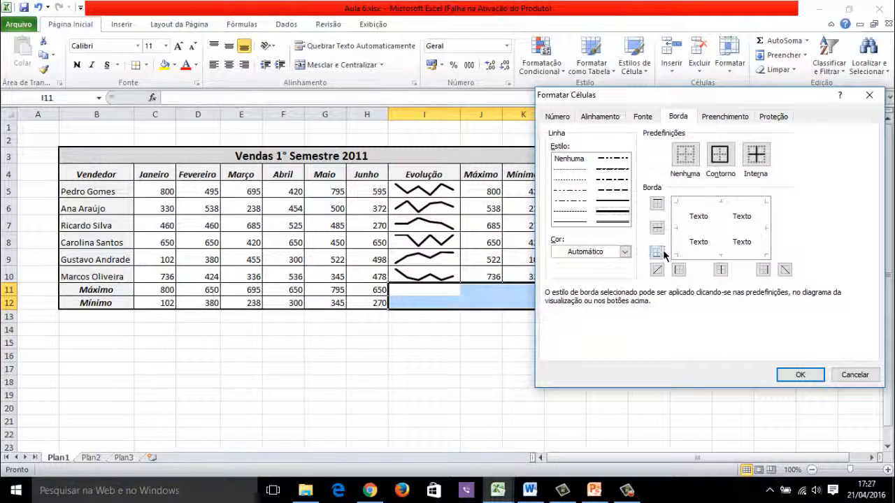
pyautogui.click(678, 270)
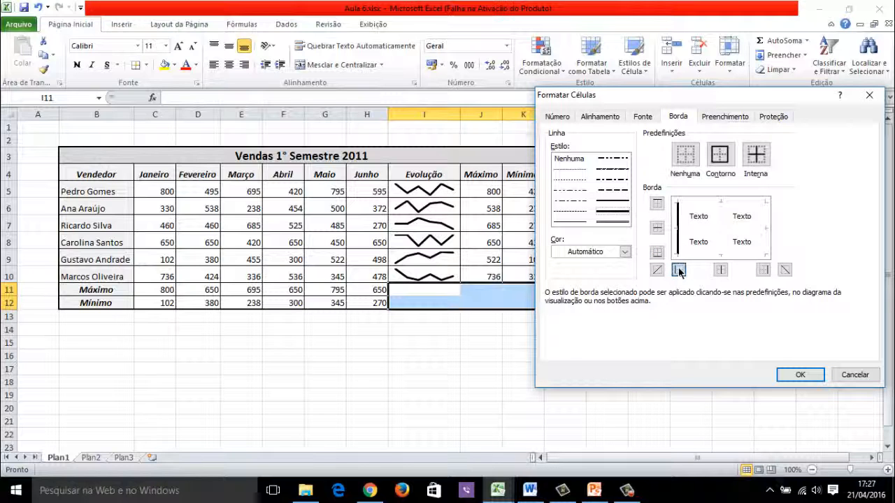
pyautogui.click(657, 203)
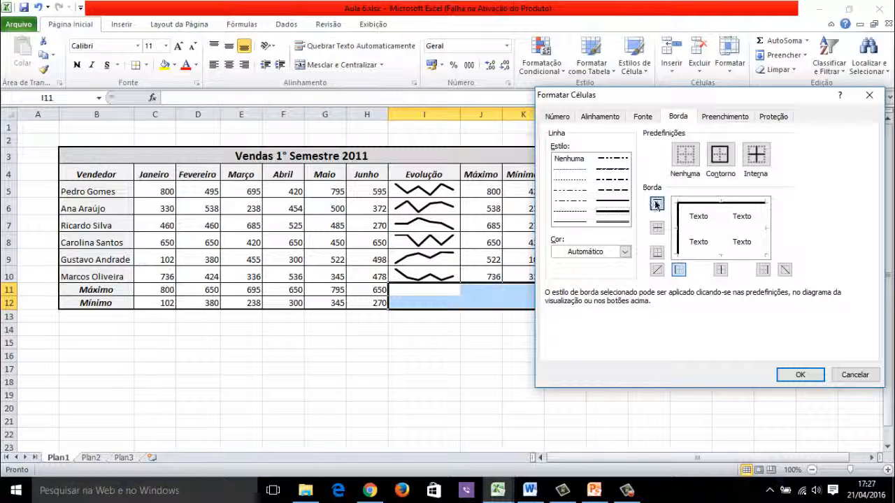
pyautogui.click(797, 375)
pyautogui.click(698, 361)
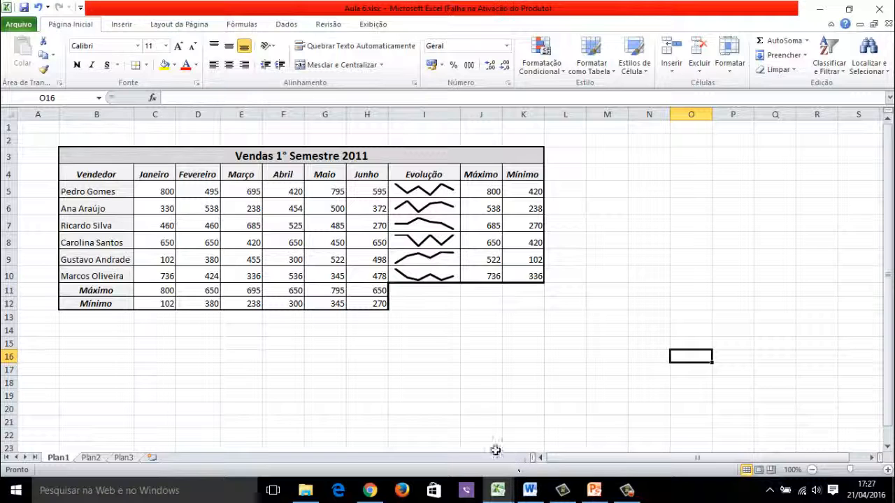
# Step: Change the left and top borders of I11:K12 to the medium-weight solid line style
pyautogui.moveTo(427, 291); pyautogui.dragTo(519, 310)
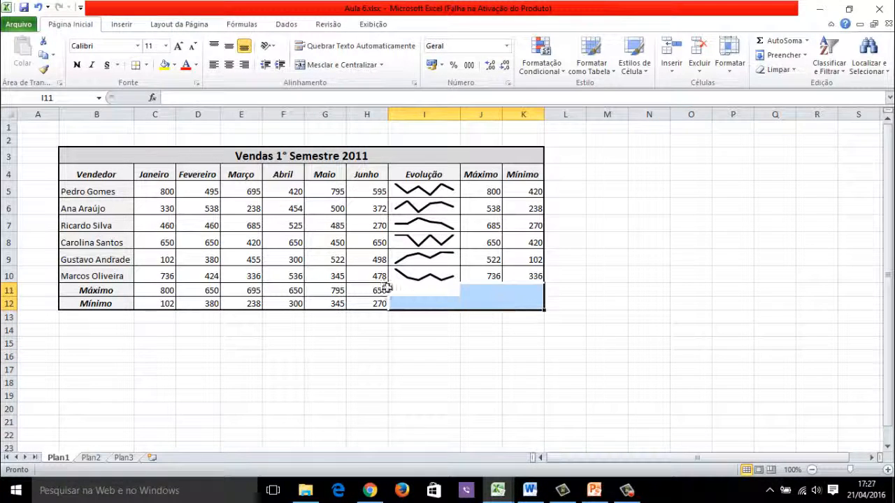
pyautogui.click(146, 64)
pyautogui.click(181, 374)
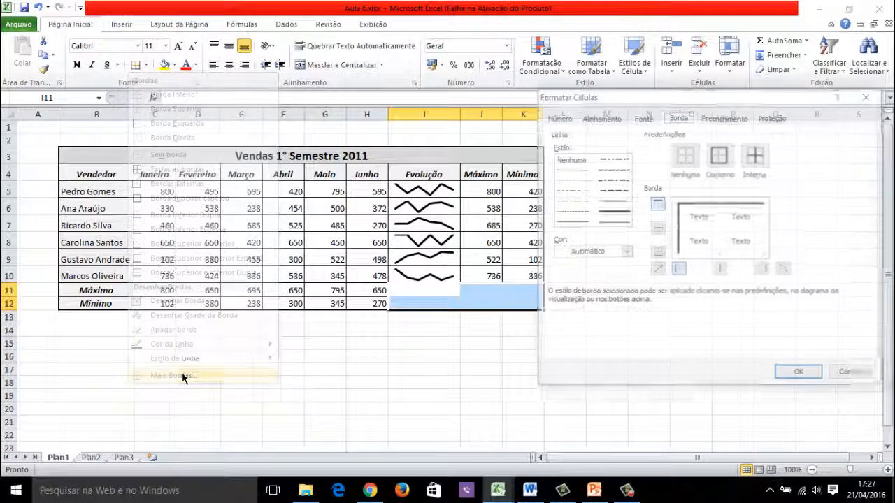
pyautogui.click(620, 209)
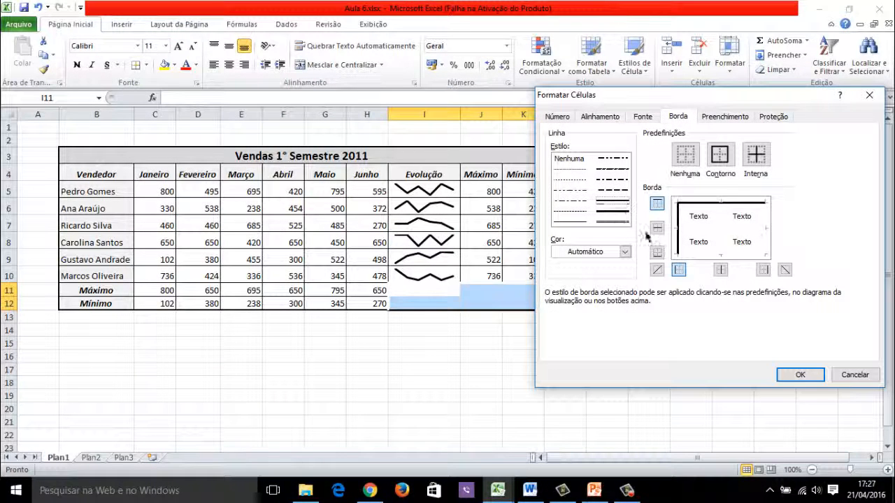
pyautogui.click(678, 270)
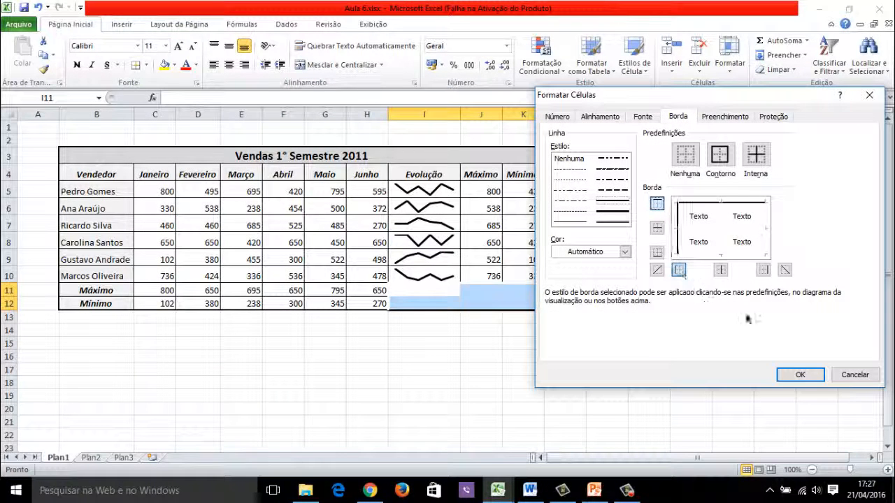
pyautogui.click(800, 374)
pyautogui.click(654, 383)
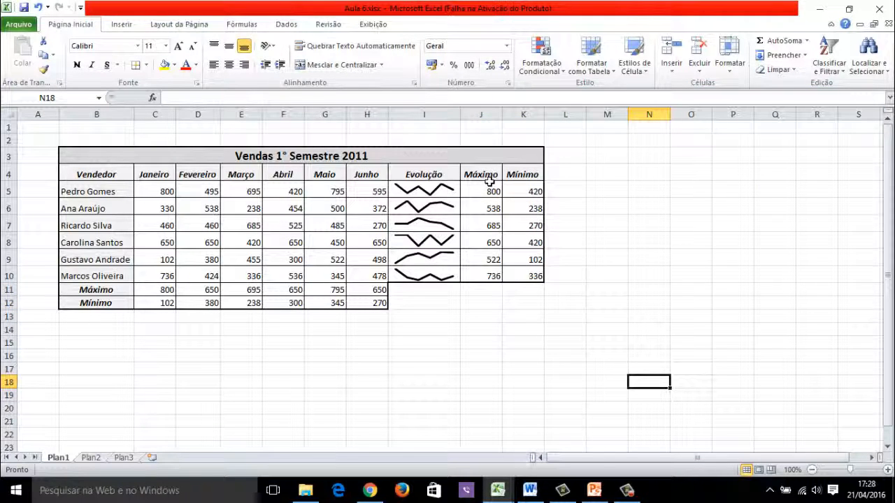
# Step: Fill the Máximo and Mínimo columns J4:K10 and the Máximo and Mínimo rows B11:H12 with a medium grey theme colour
pyautogui.moveTo(498, 179); pyautogui.dragTo(496, 274)
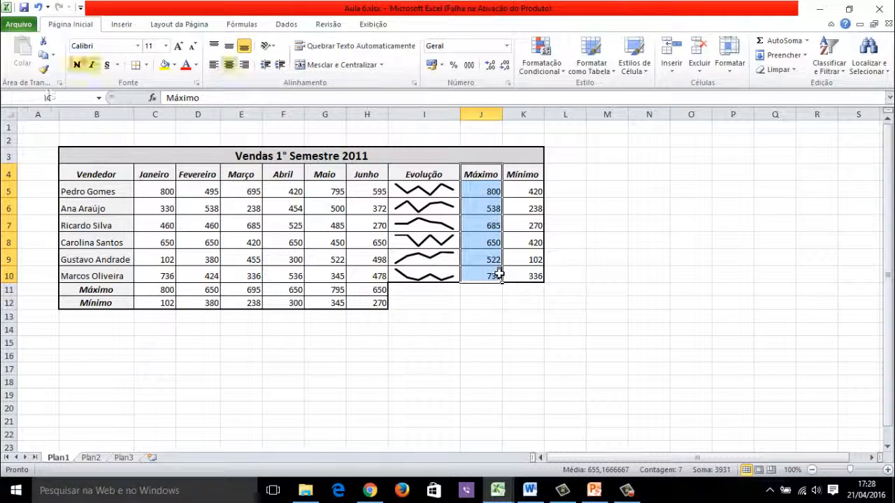
pyautogui.moveTo(523, 175); pyautogui.dragTo(529, 276)
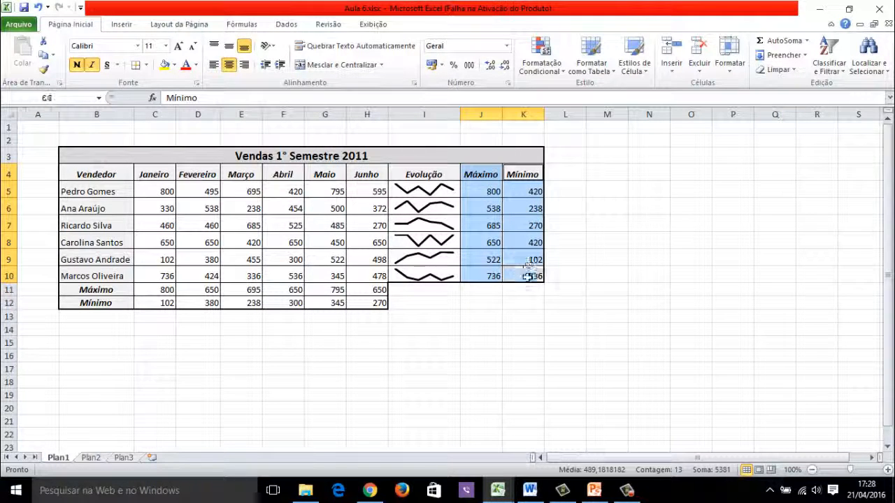
pyautogui.moveTo(98, 291); pyautogui.dragTo(353, 292)
pyautogui.moveTo(124, 306); pyautogui.dragTo(365, 308)
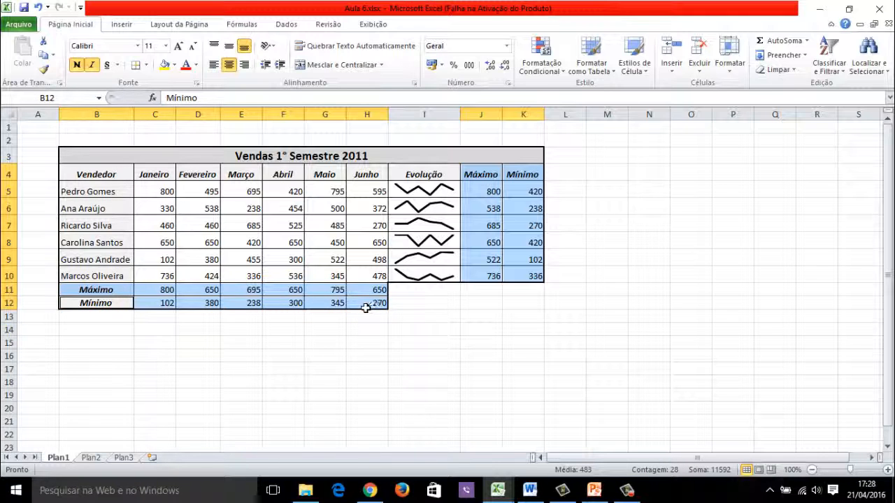
pyautogui.click(145, 65)
pyautogui.click(174, 63)
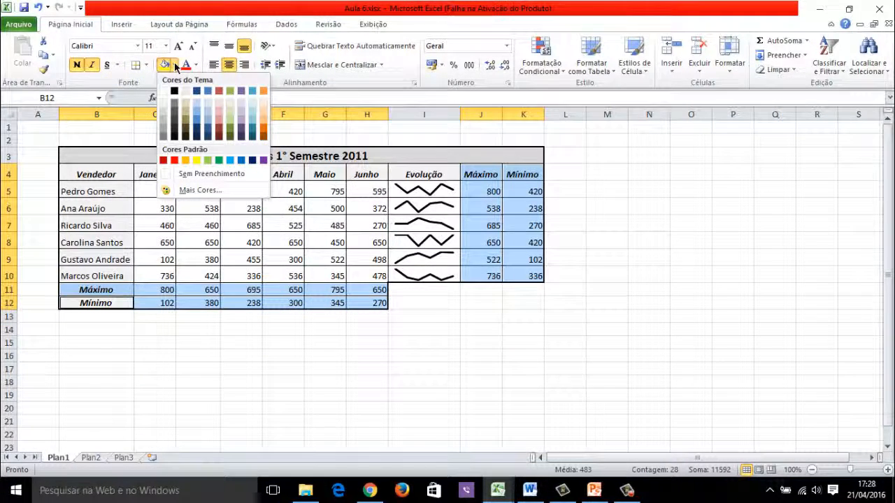
pyautogui.click(165, 124)
pyautogui.click(707, 240)
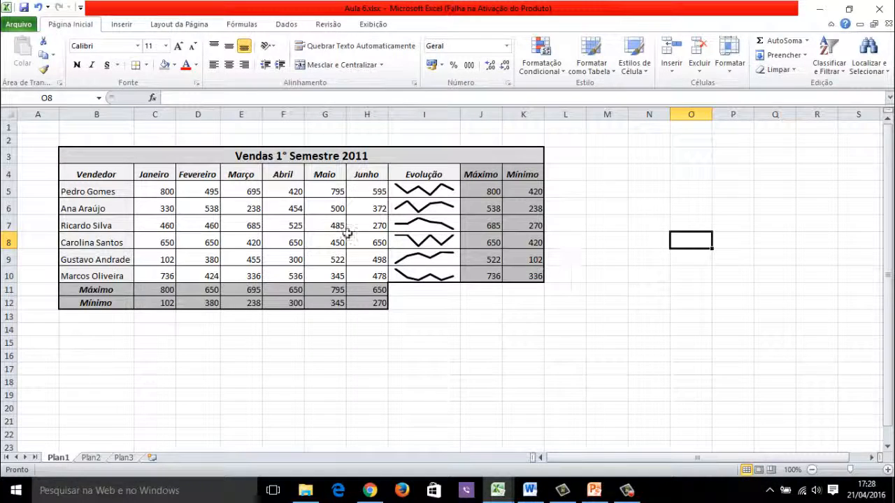
# Step: Apply the R$ accounting number format to the sales values in C5:H12 and the maximum and minimum values in J5:K10
pyautogui.moveTo(171, 196); pyautogui.dragTo(378, 305)
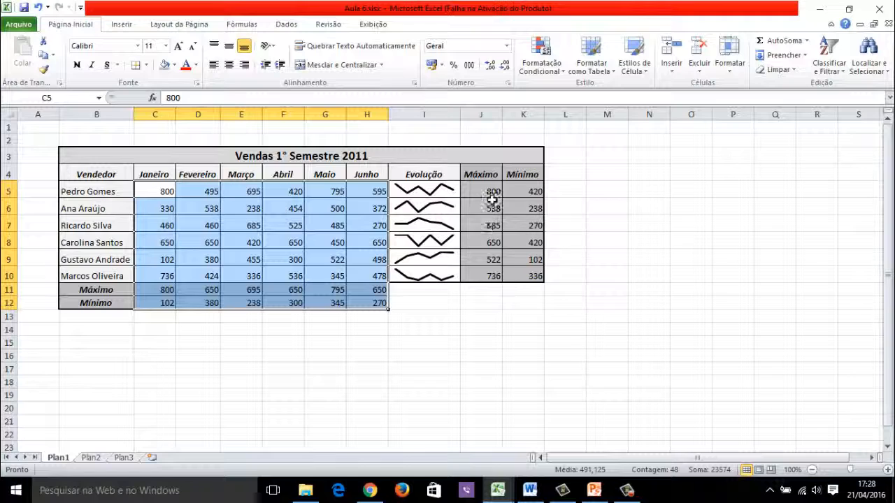
pyautogui.keyDown('ctrl'); pyautogui.moveTo(492, 191); pyautogui.dragTo(537, 279); pyautogui.keyUp('ctrl')
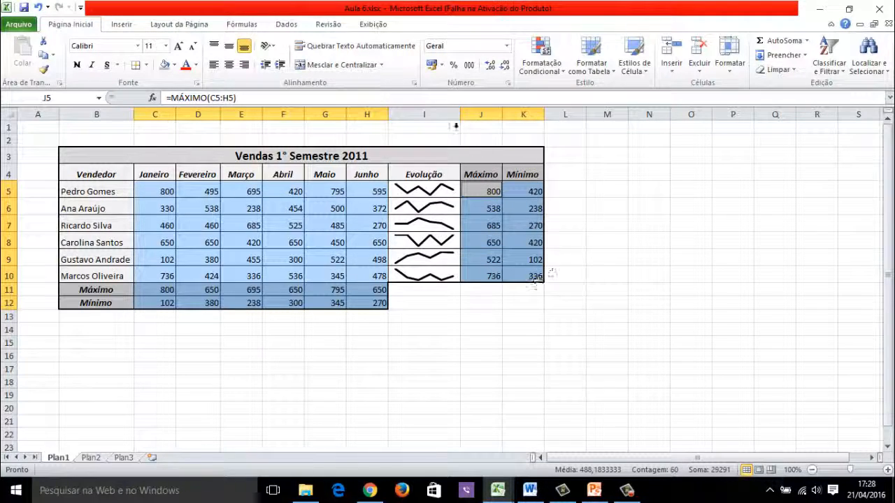
pyautogui.click(433, 65)
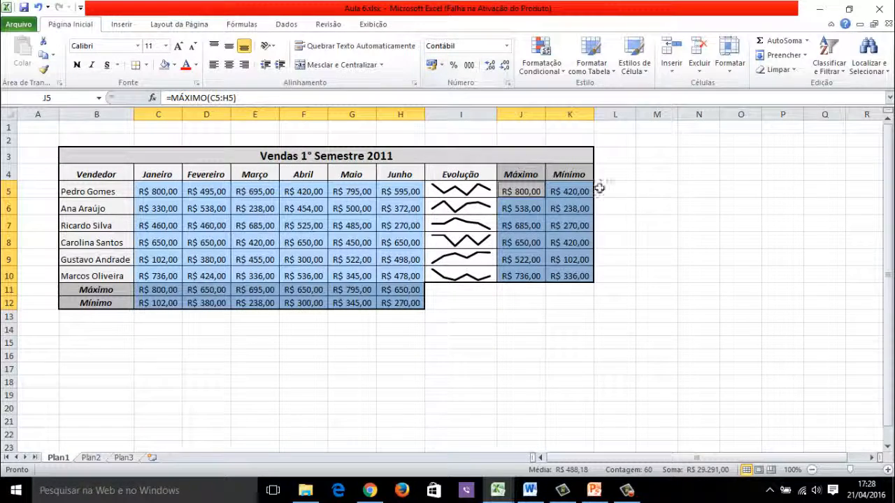
pyautogui.click(699, 222)
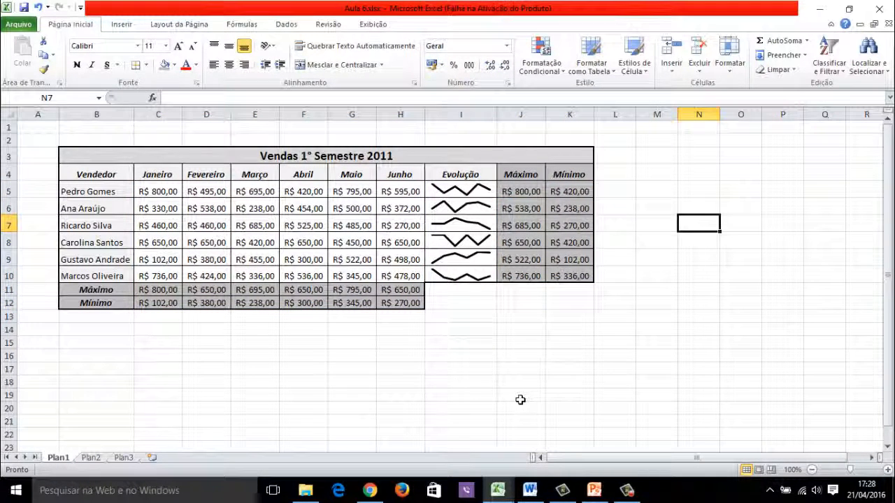